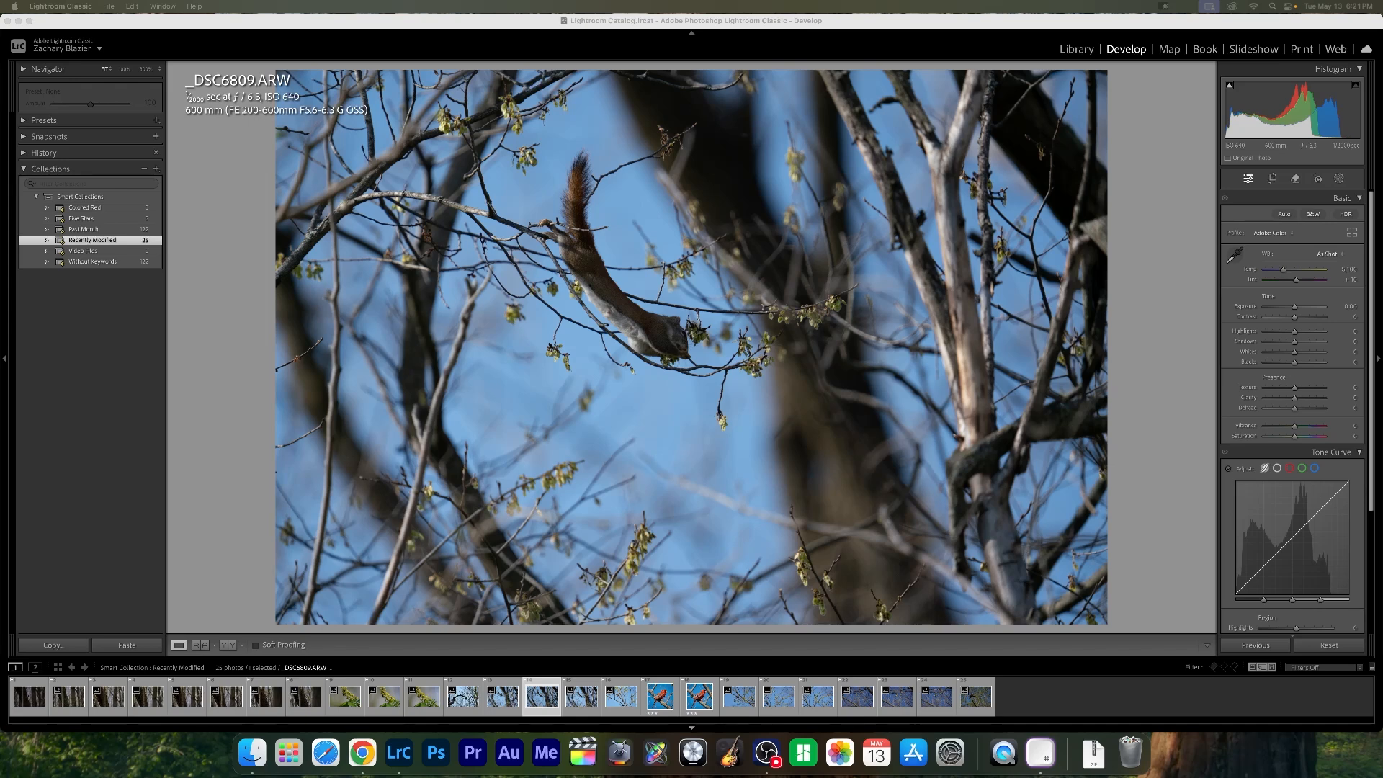
Switch to Finder and look through the photo folders Macro 5_5_25, Macro 5_6-9_25 and 4-22-25, then return to Lightroom Classic
key("super+Tab")
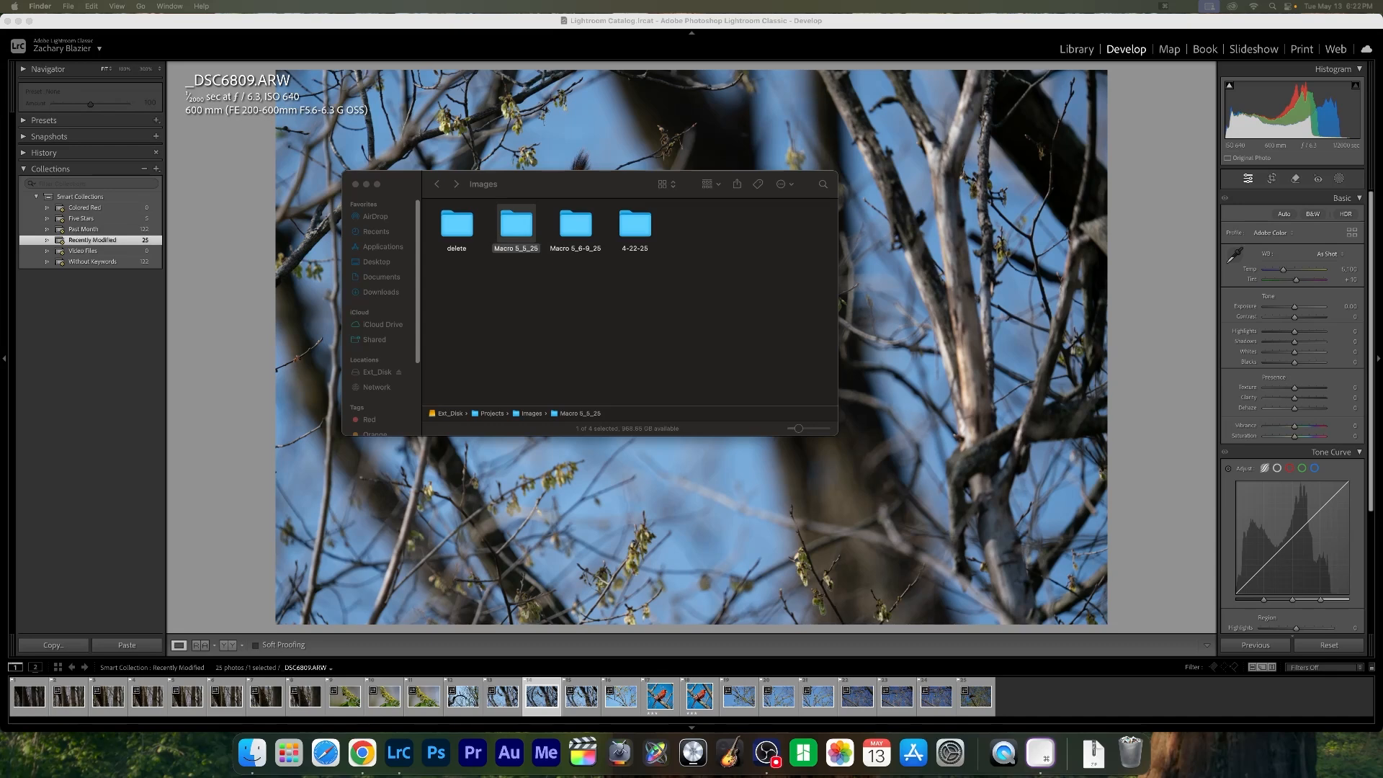
left_click(525, 229)
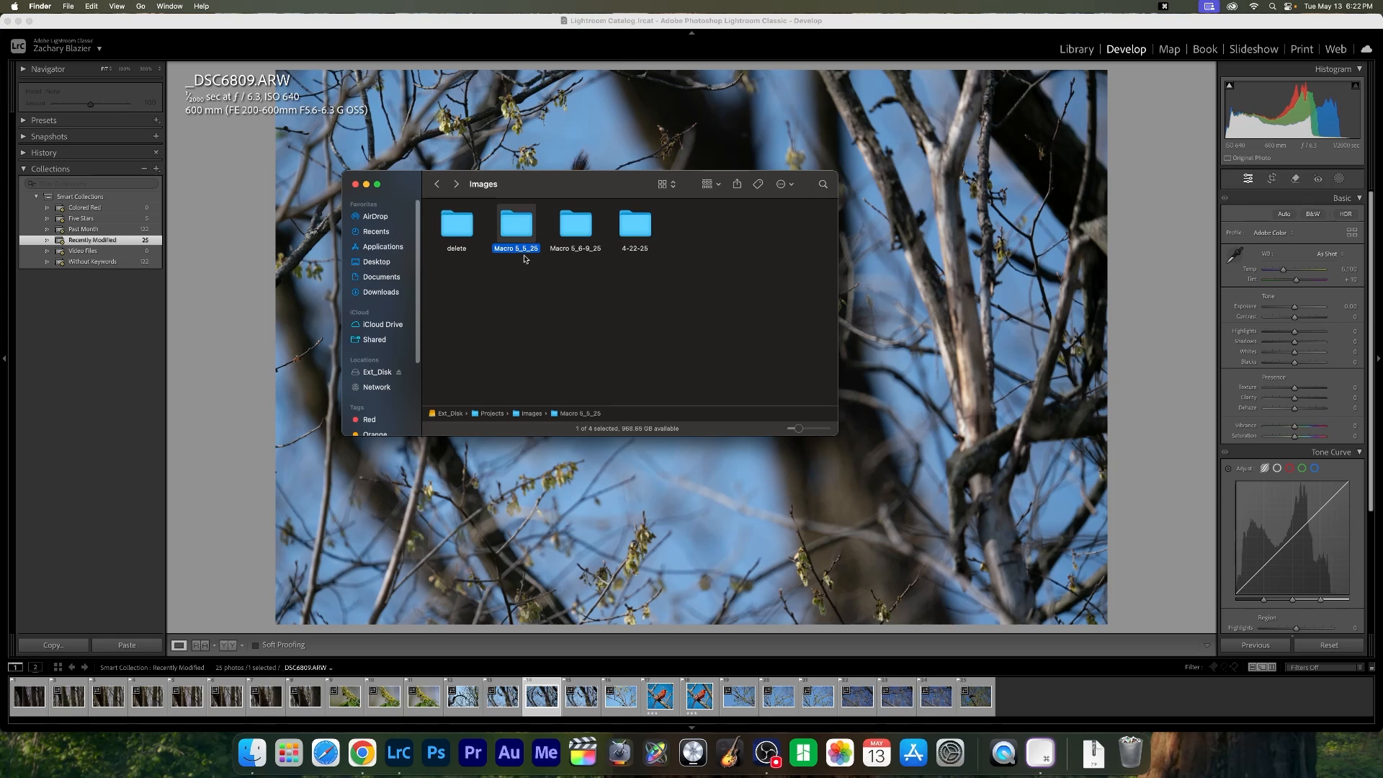
left_click(577, 230)
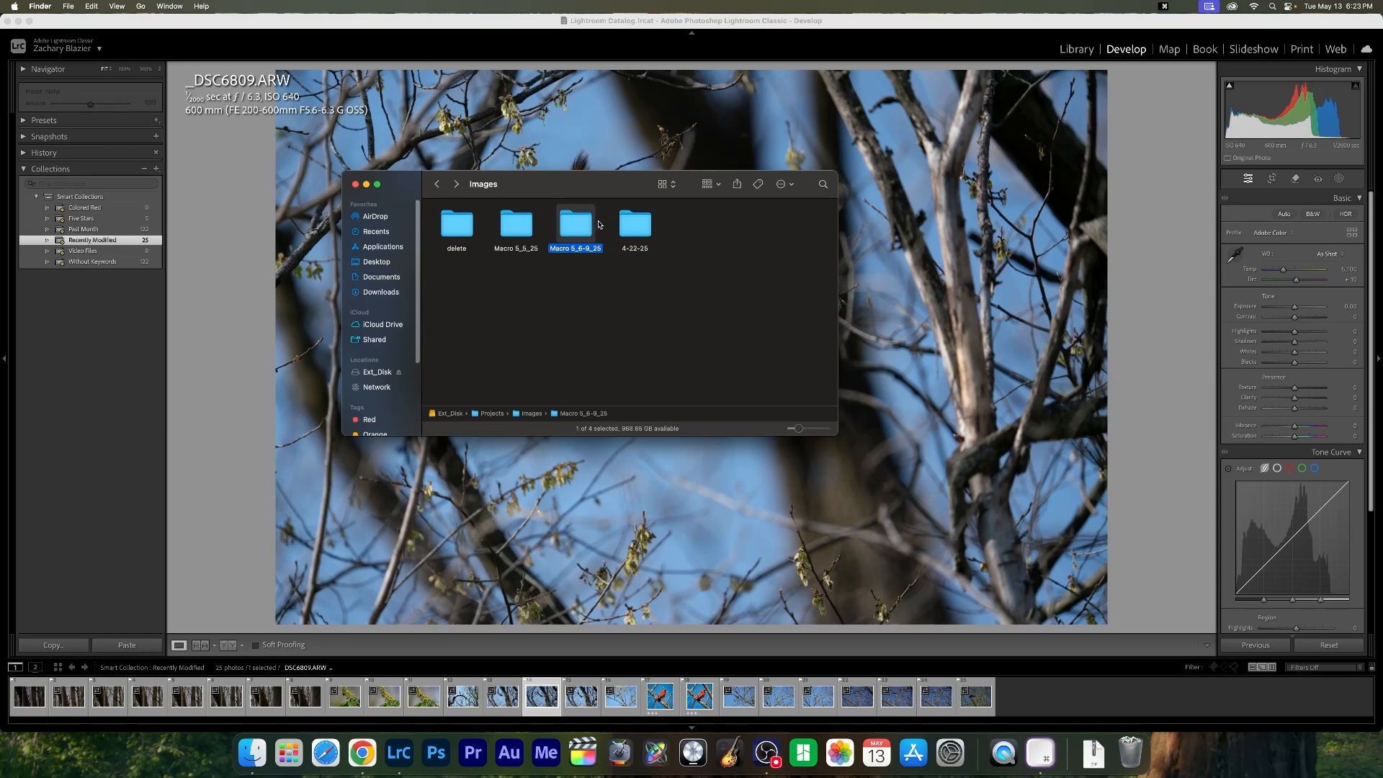
left_click(636, 245)
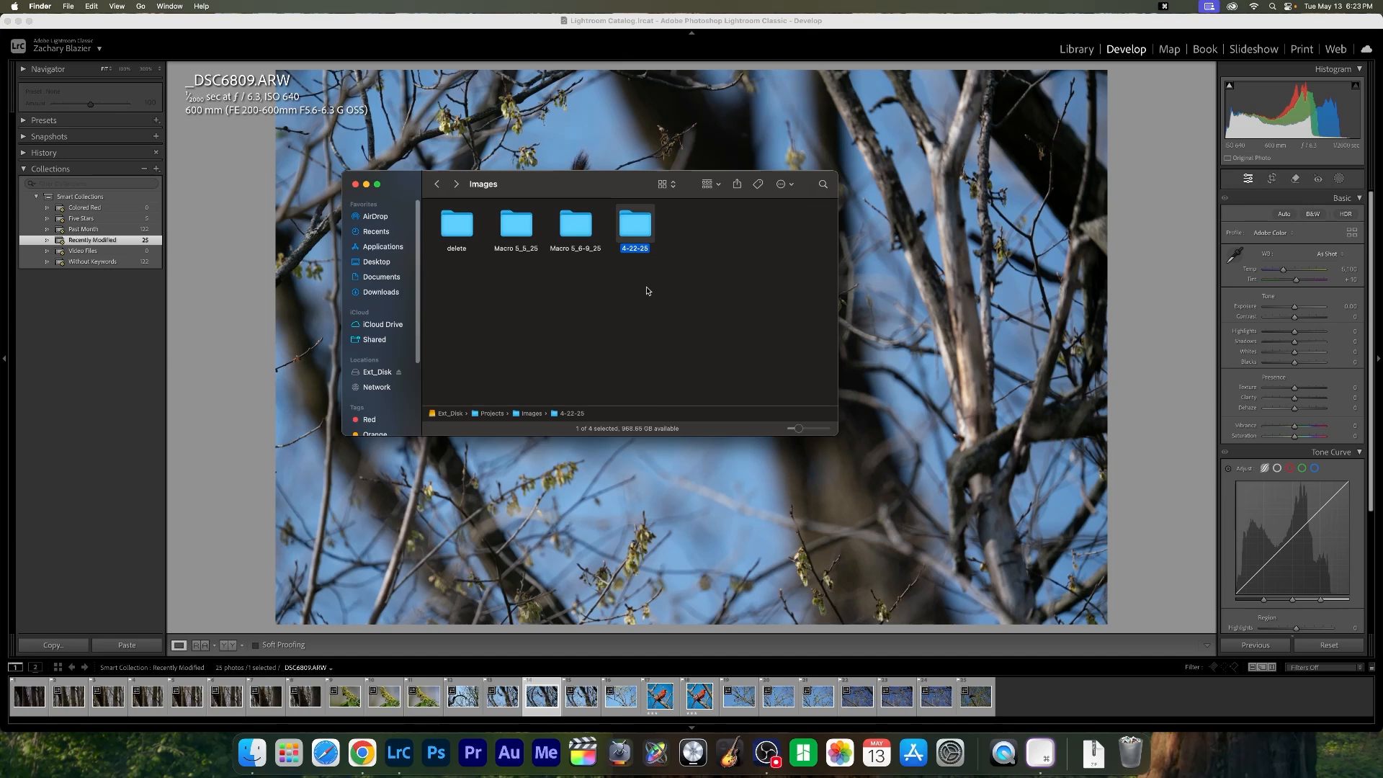
left_click(664, 447)
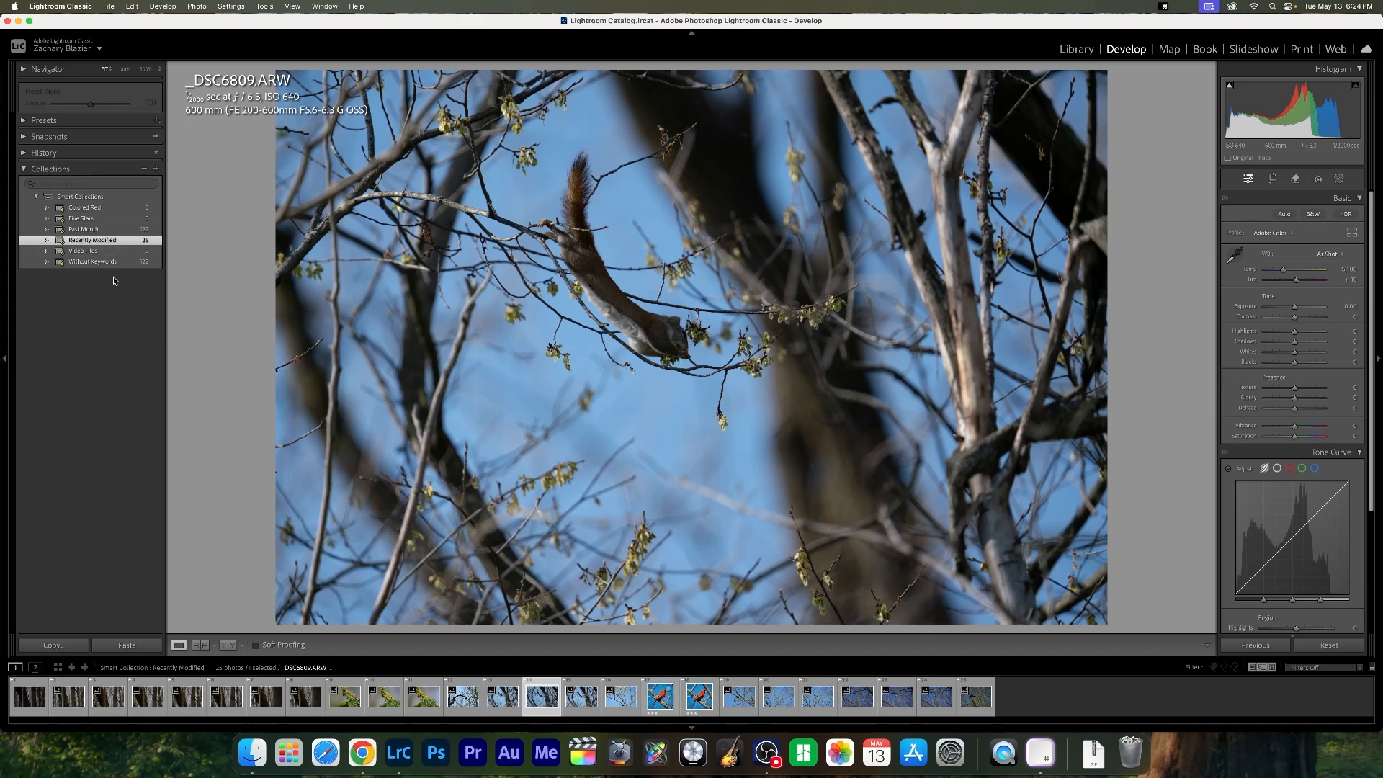
Show the options for adding a new collection and choose to create a smart collection
left_click(156, 169)
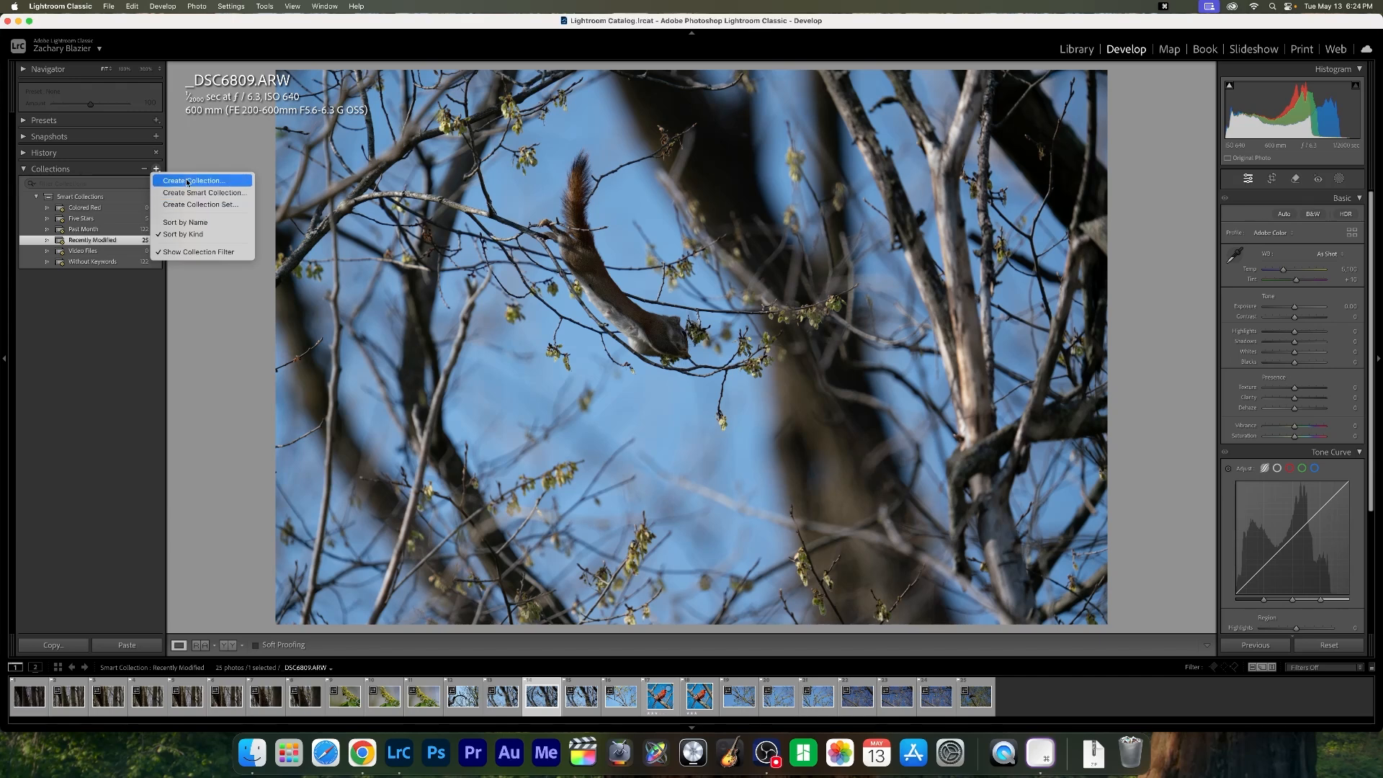
left_click(186, 192)
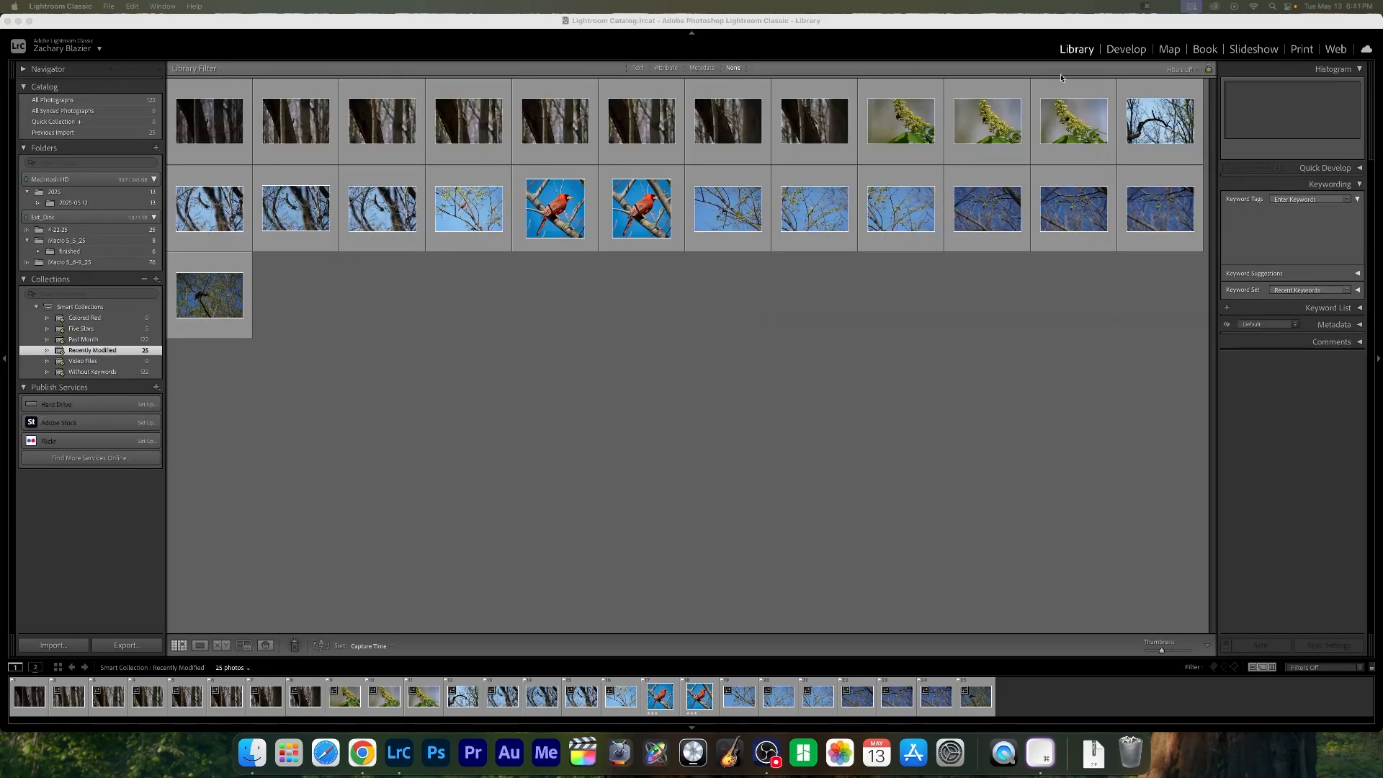
Select the first tree-trunk photo, then hide and restore the side panels and collapse and reopen the Keywording section
left_click(306, 327)
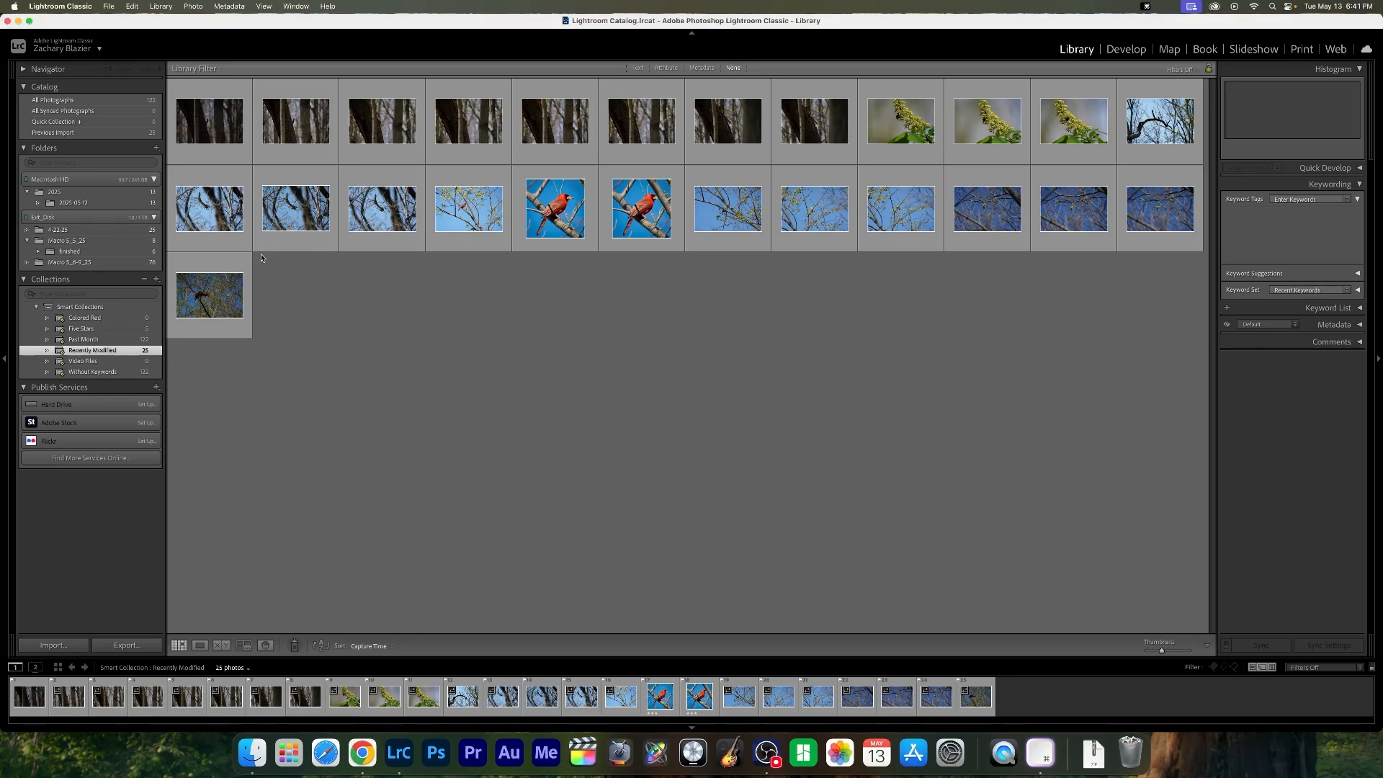
left_click(214, 138)
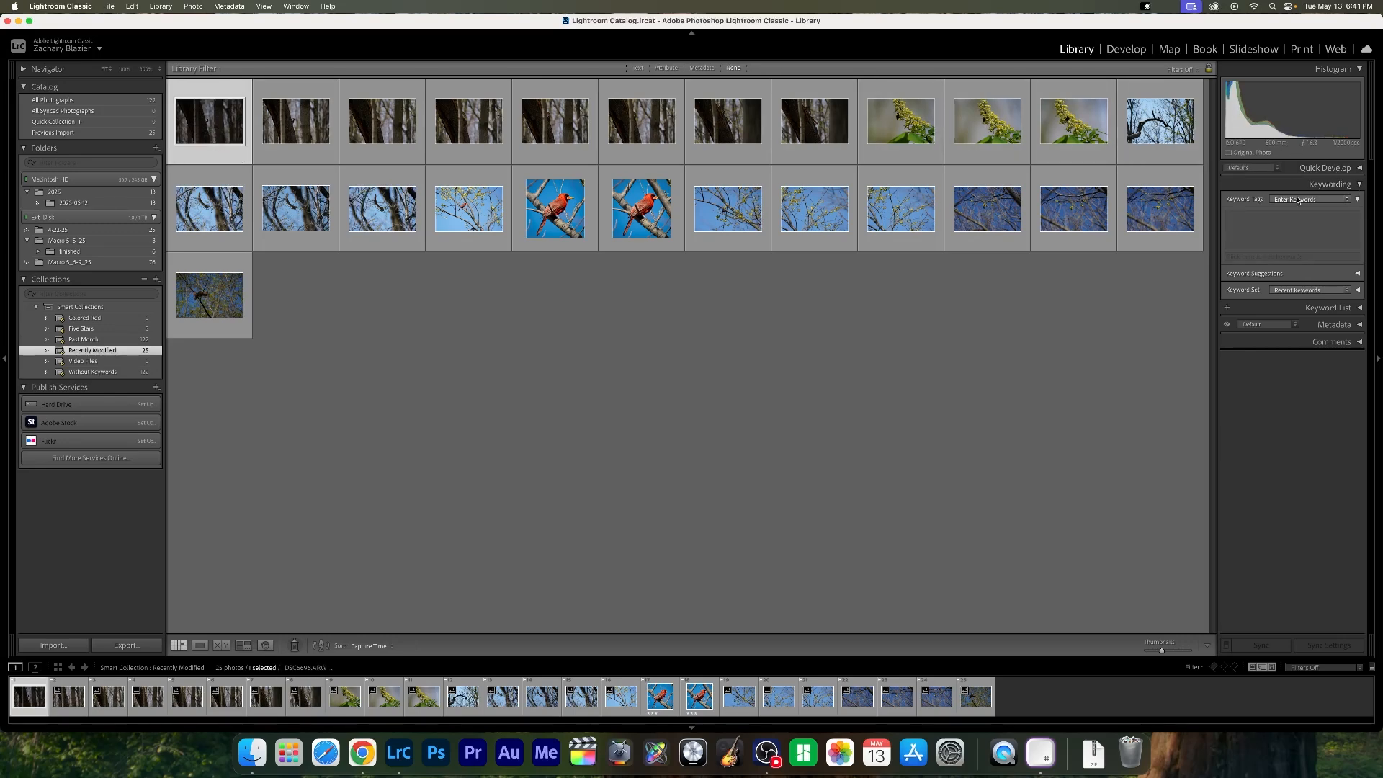
left_click(1357, 185)
left_click(1358, 184)
left_click(1357, 185)
left_click(1379, 363)
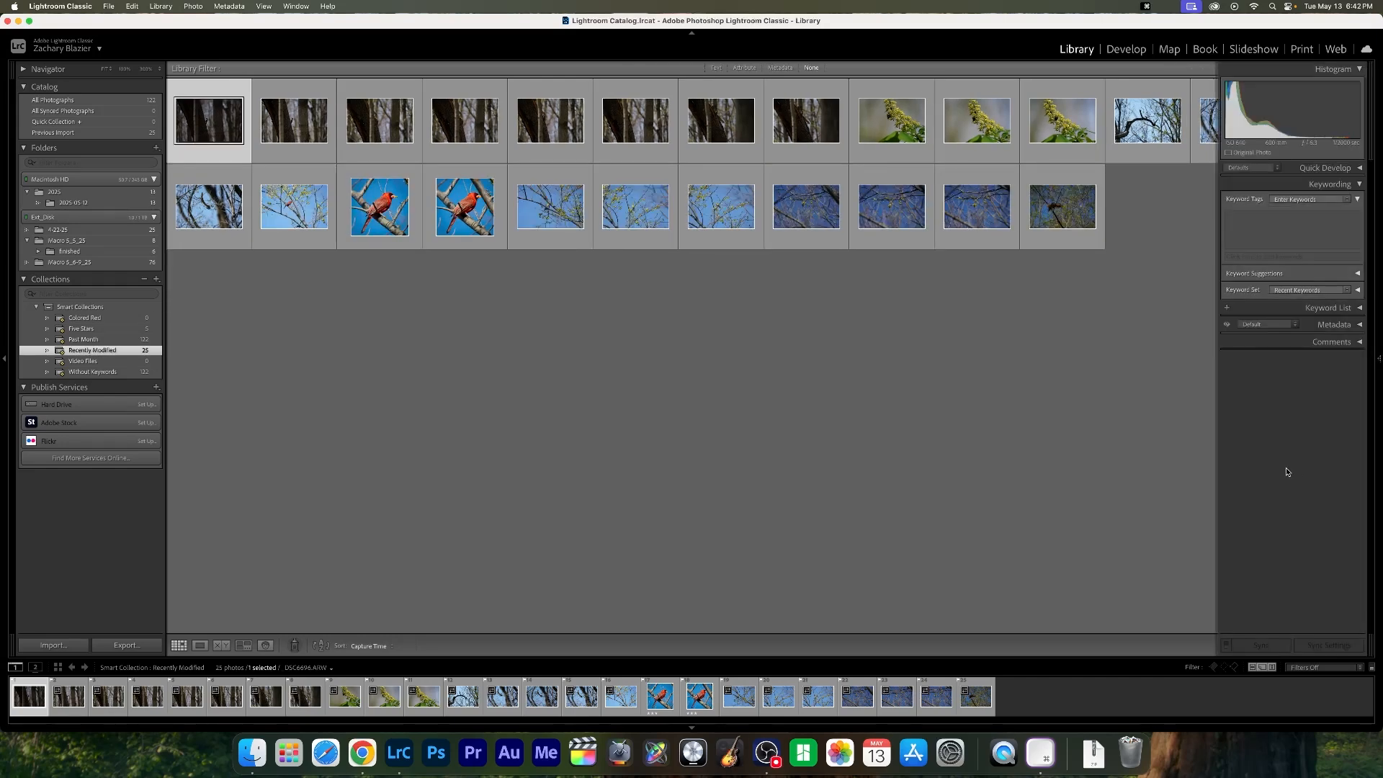
left_click(1379, 363)
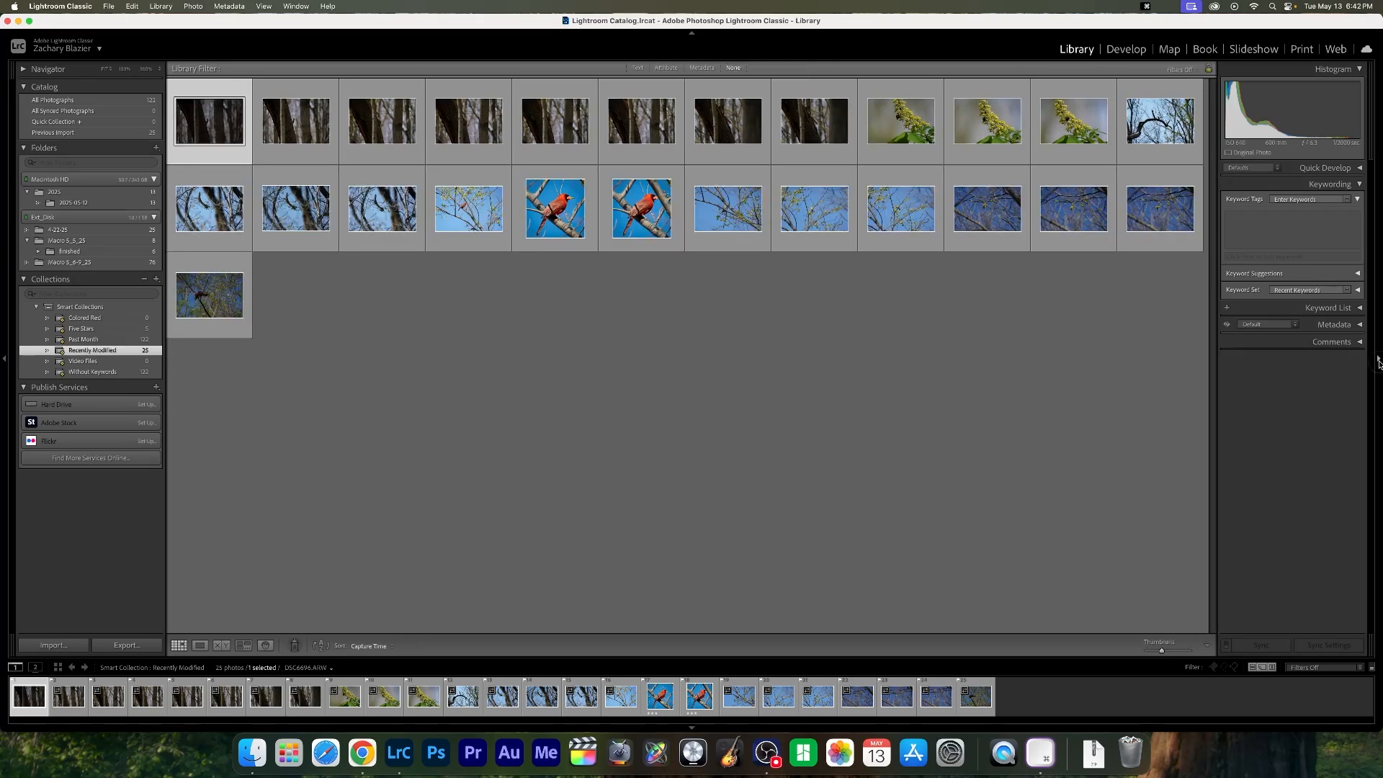
left_click(1379, 363)
left_click(1379, 363)
left_click(1347, 185)
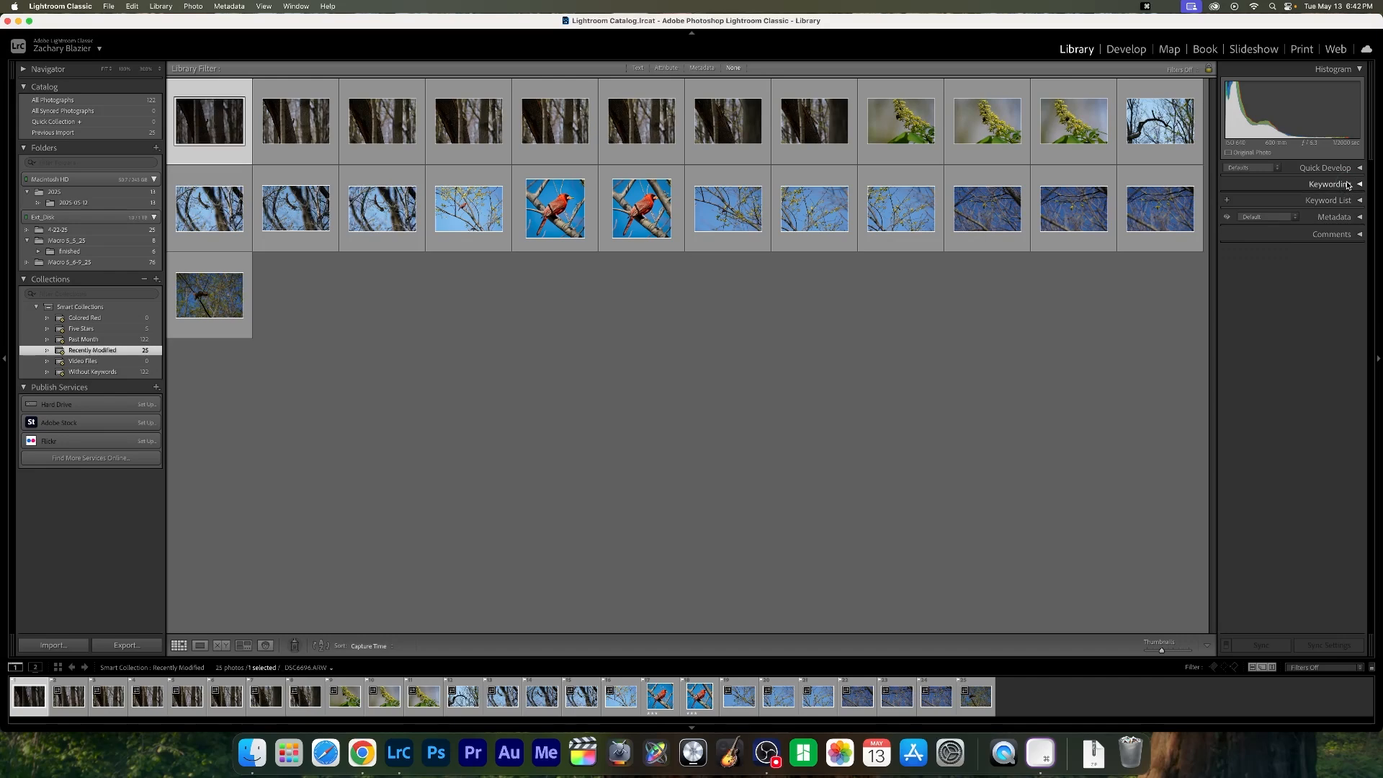
left_click(1348, 185)
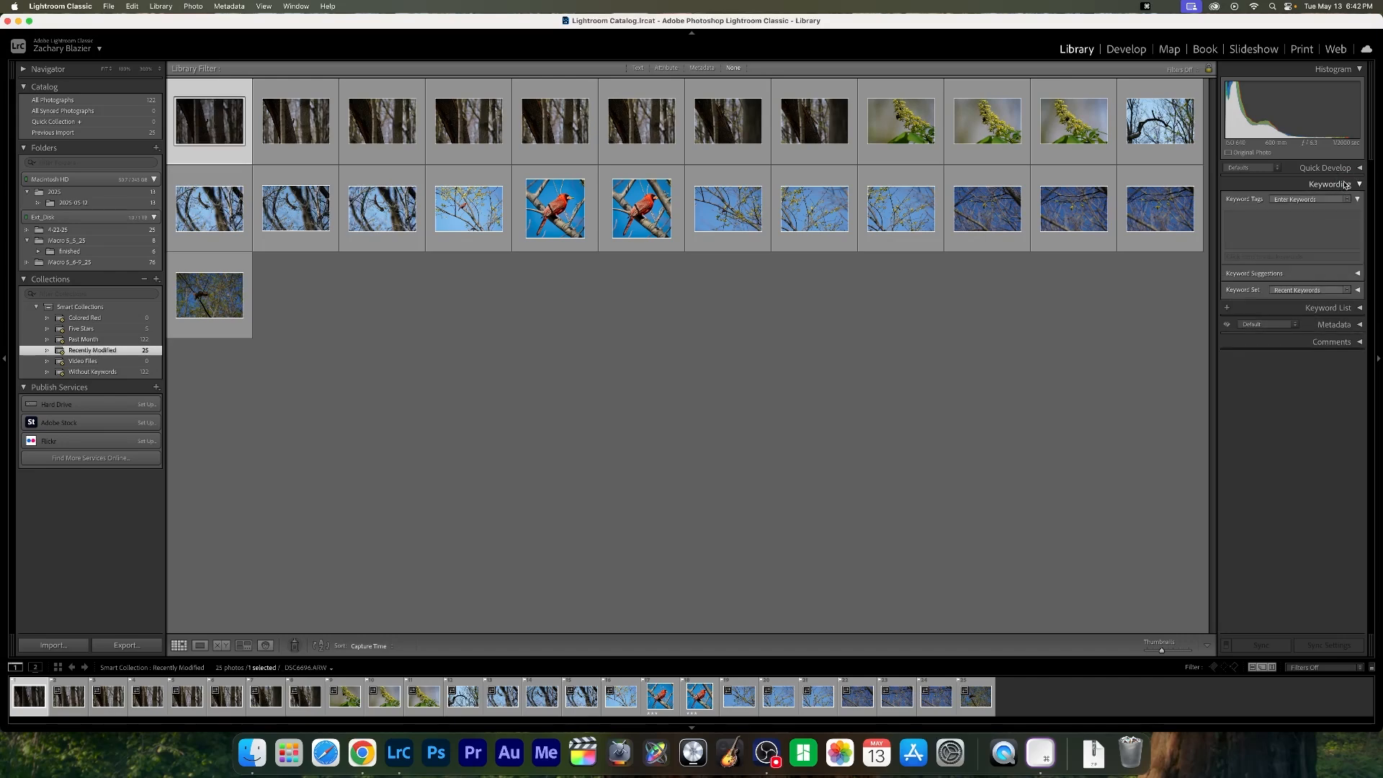
left_click(1346, 186)
key("super+2")
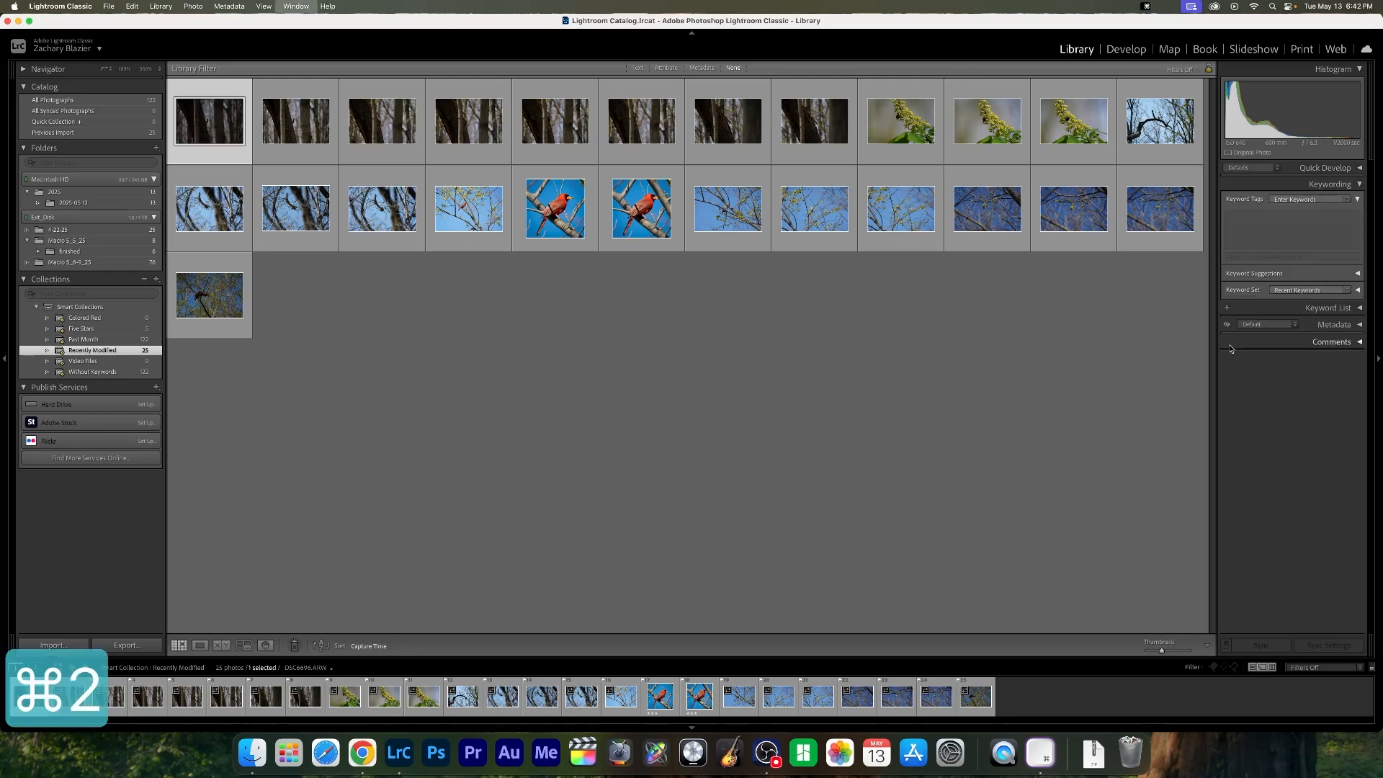
Tag the first tree-trunk photo with the keyword "Redbelly Woodpecker"
left_click(428, 371)
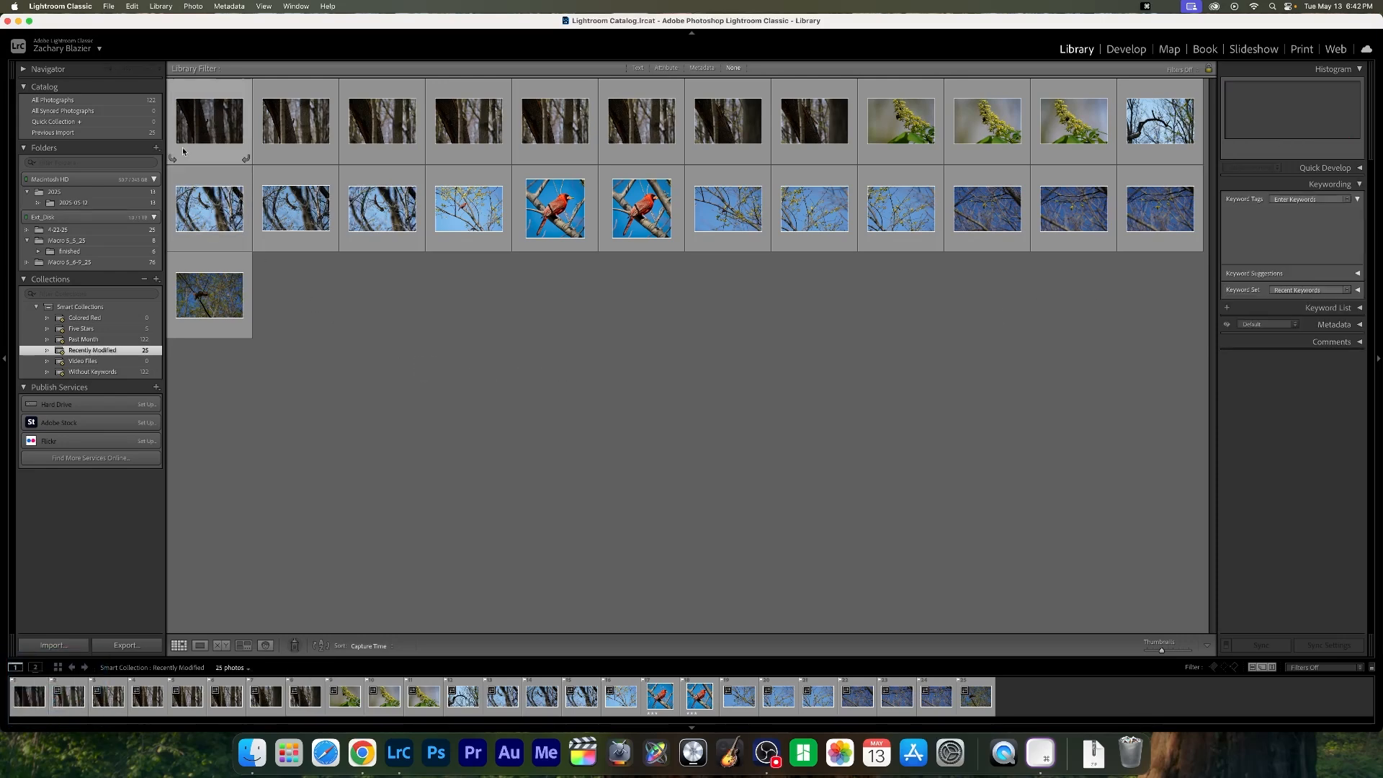
left_click(220, 126)
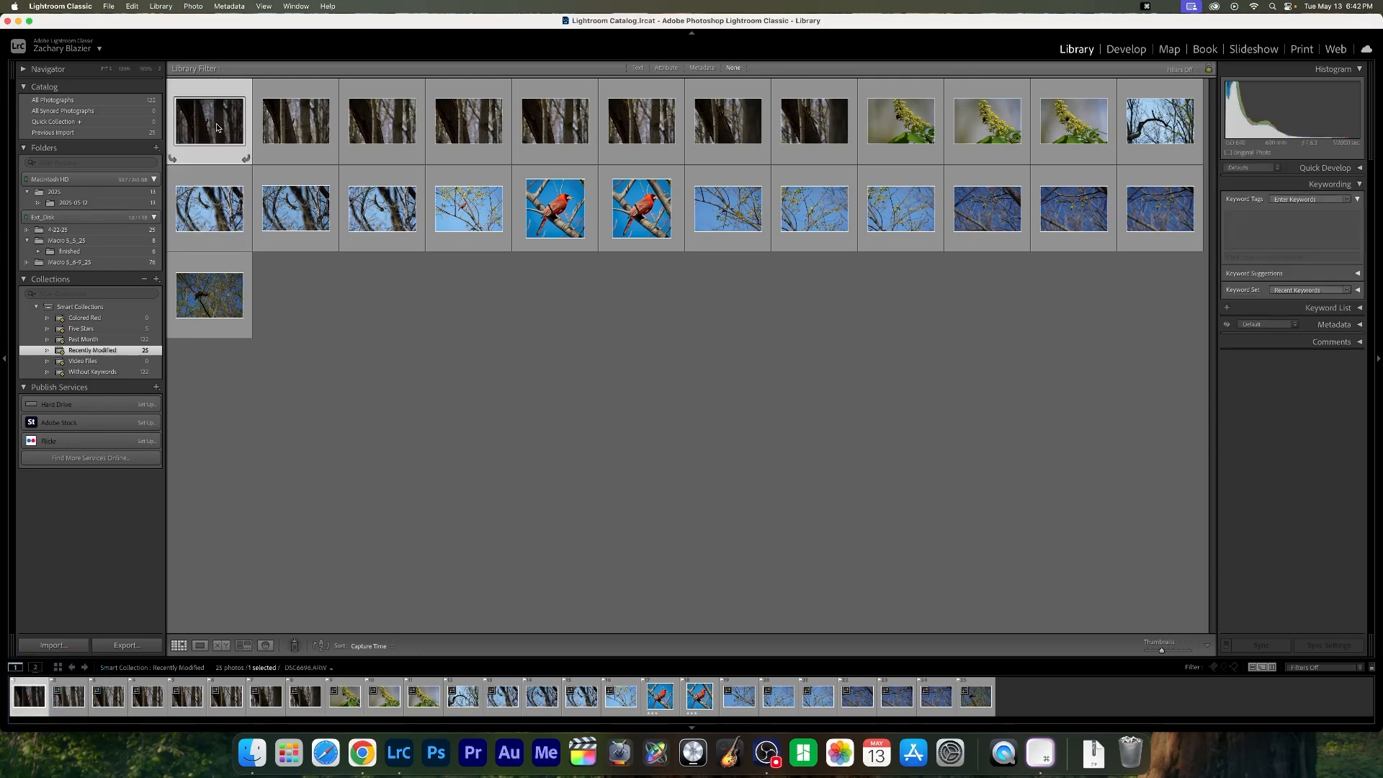
left_click(1293, 239)
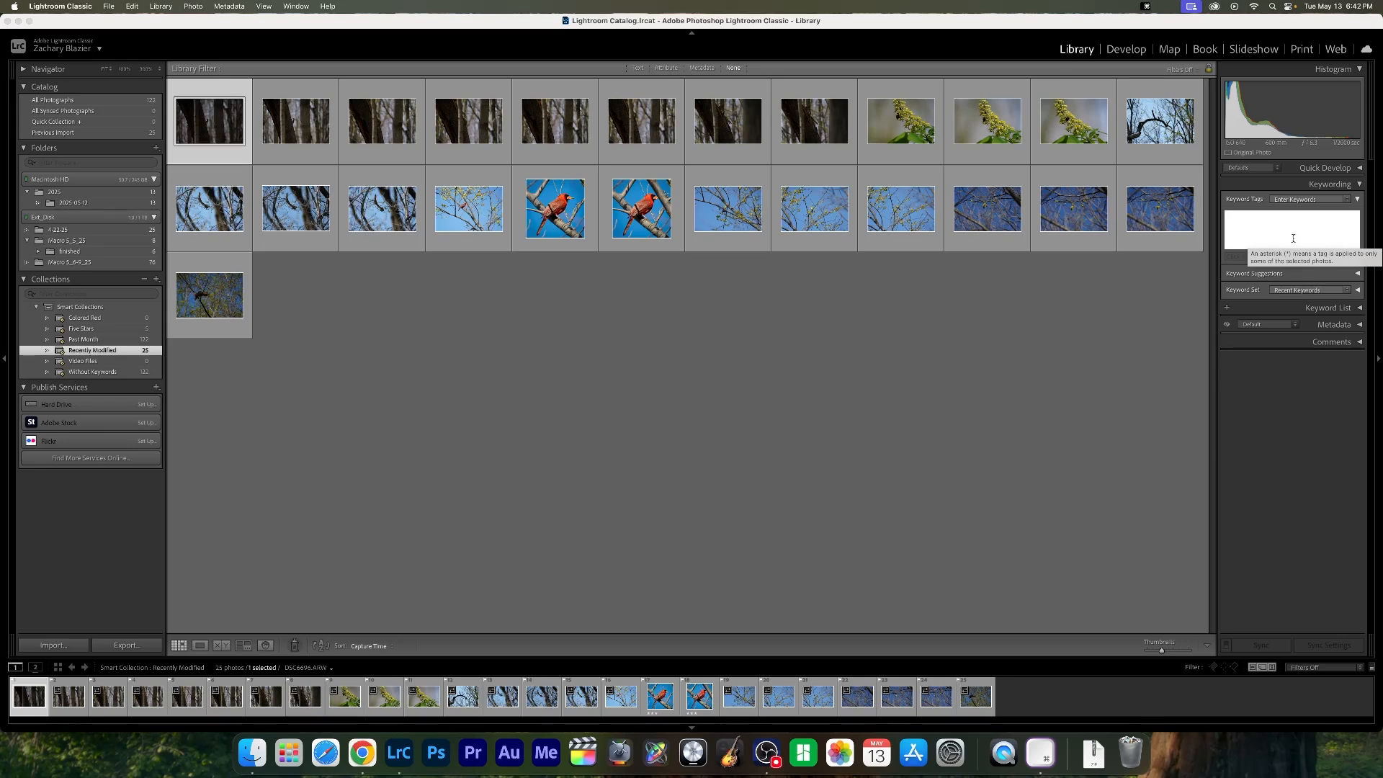
type("Red")
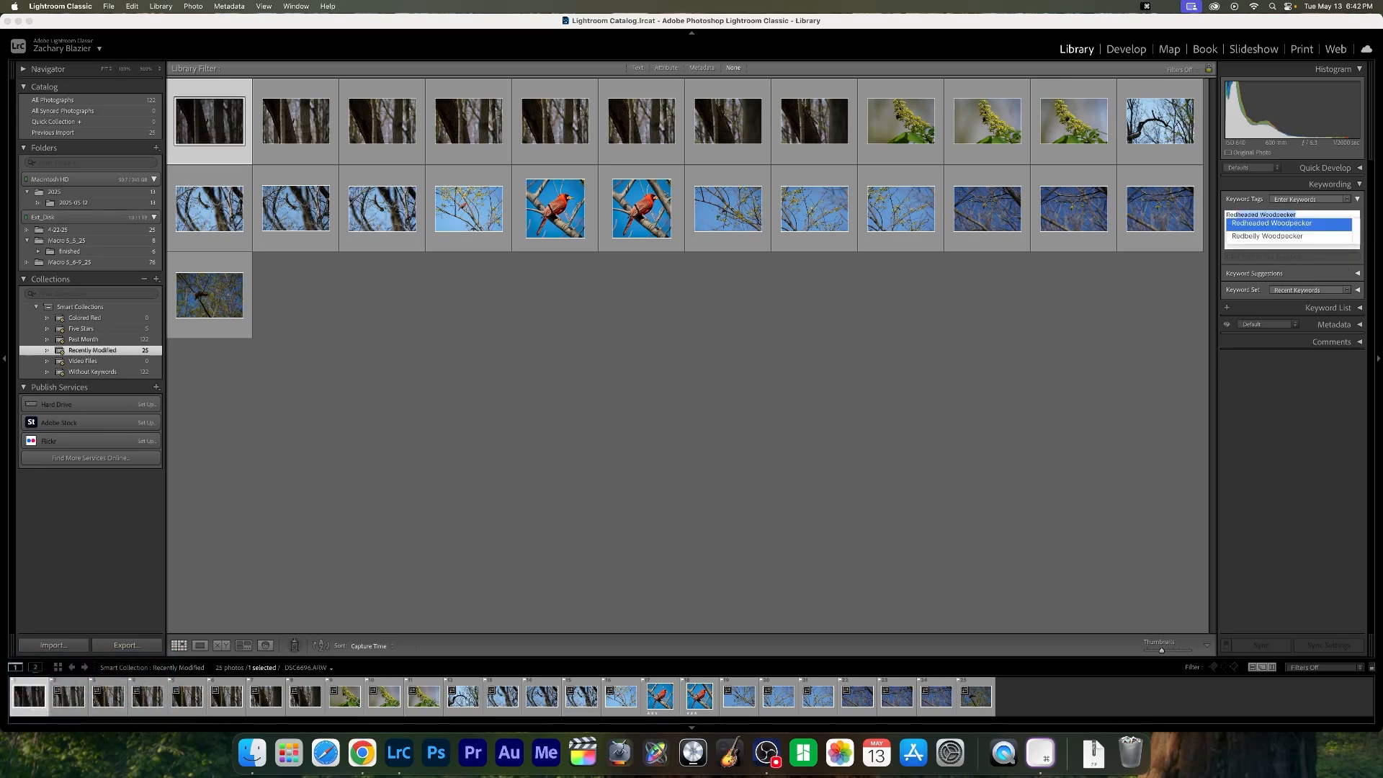
type("belly")
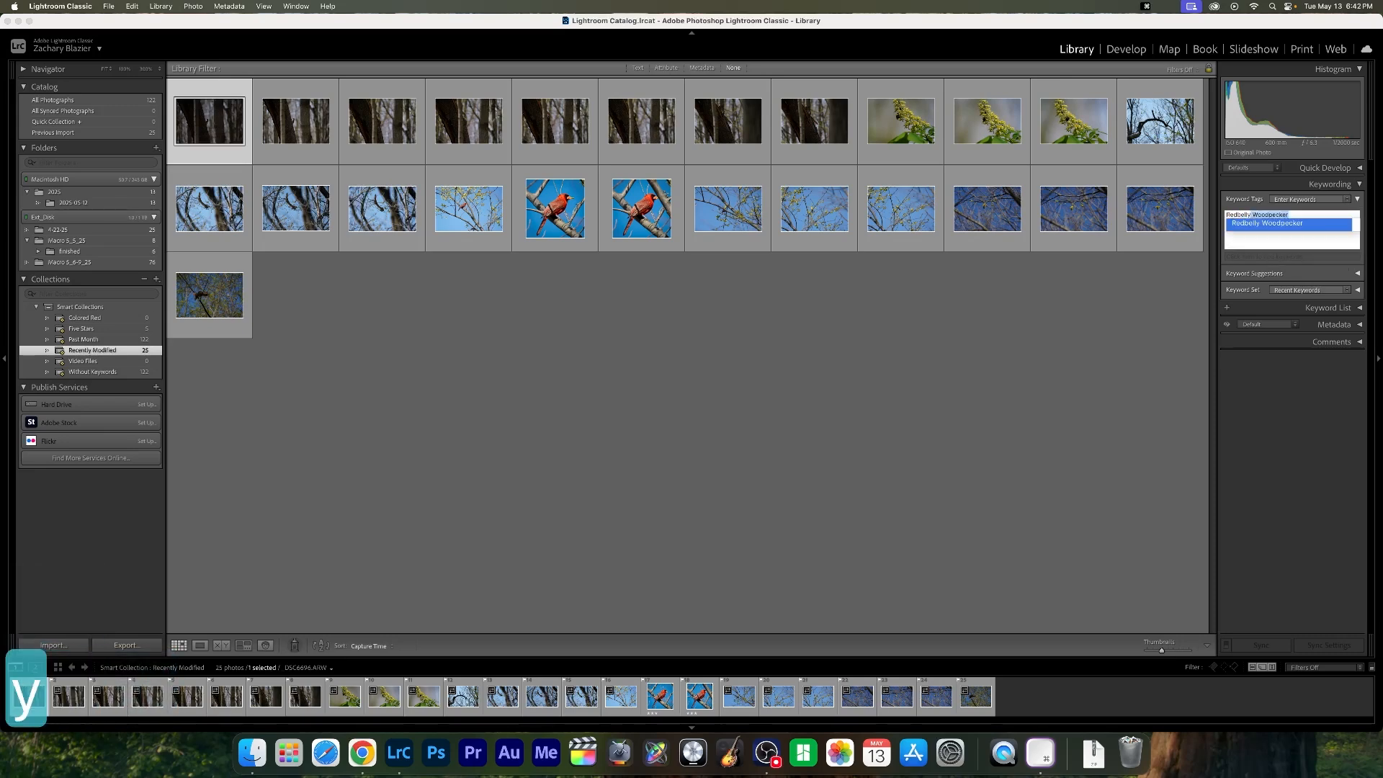
type(" Woodp")
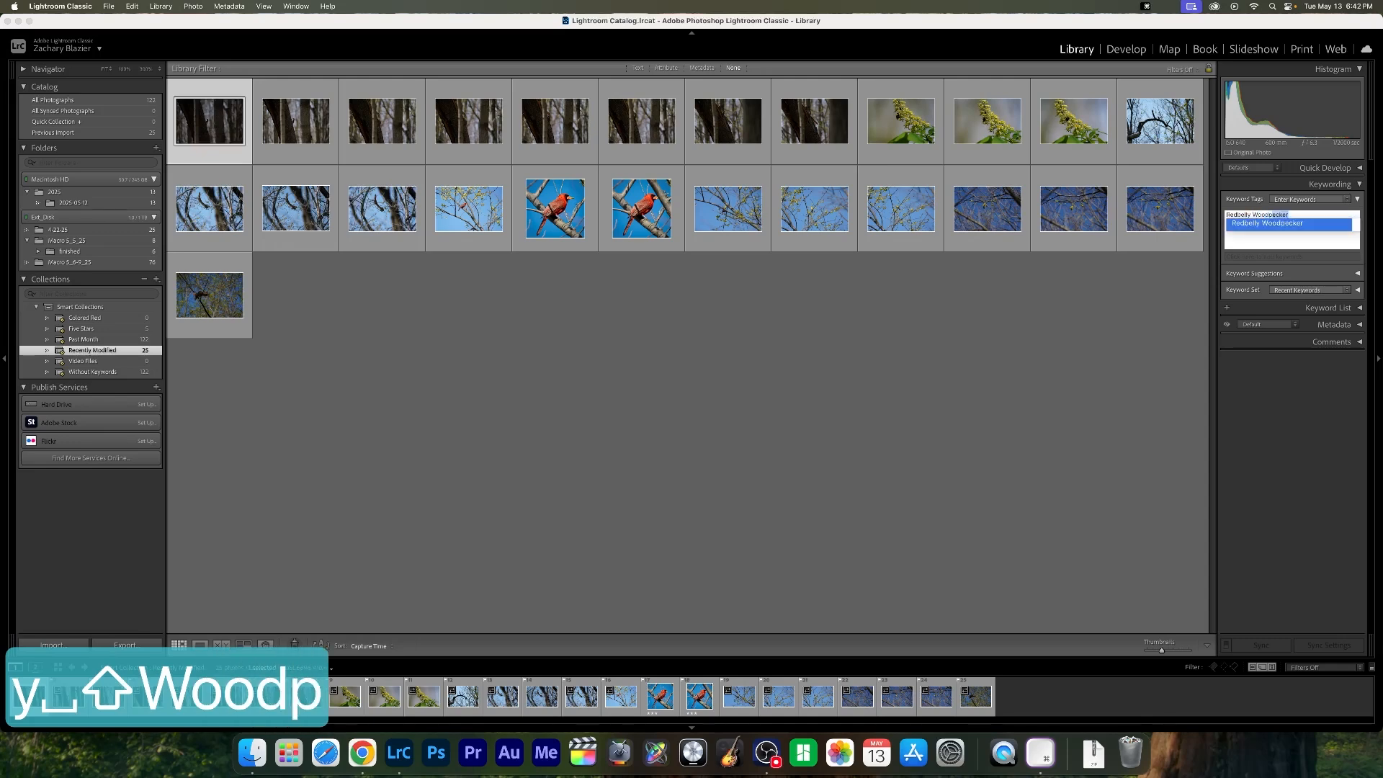
type("ecker")
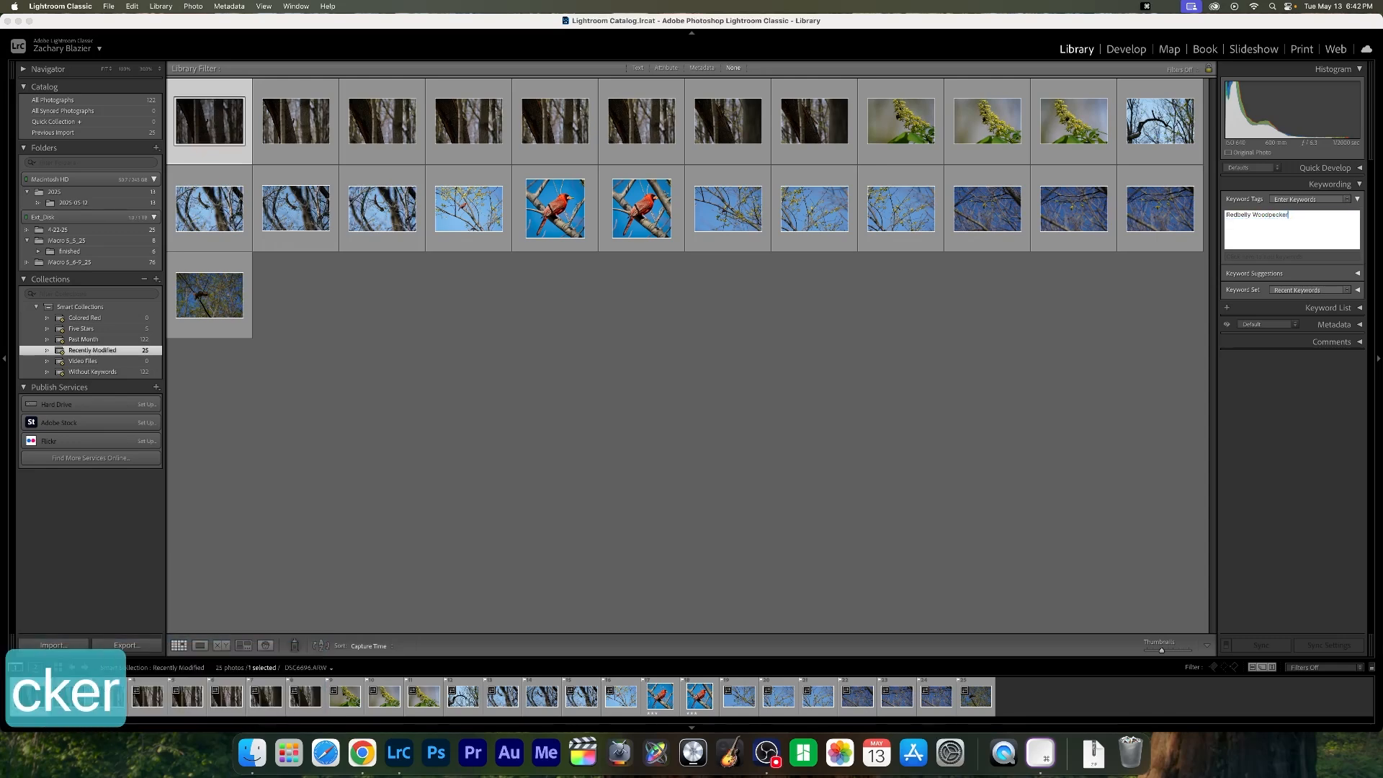
left_click(1341, 240)
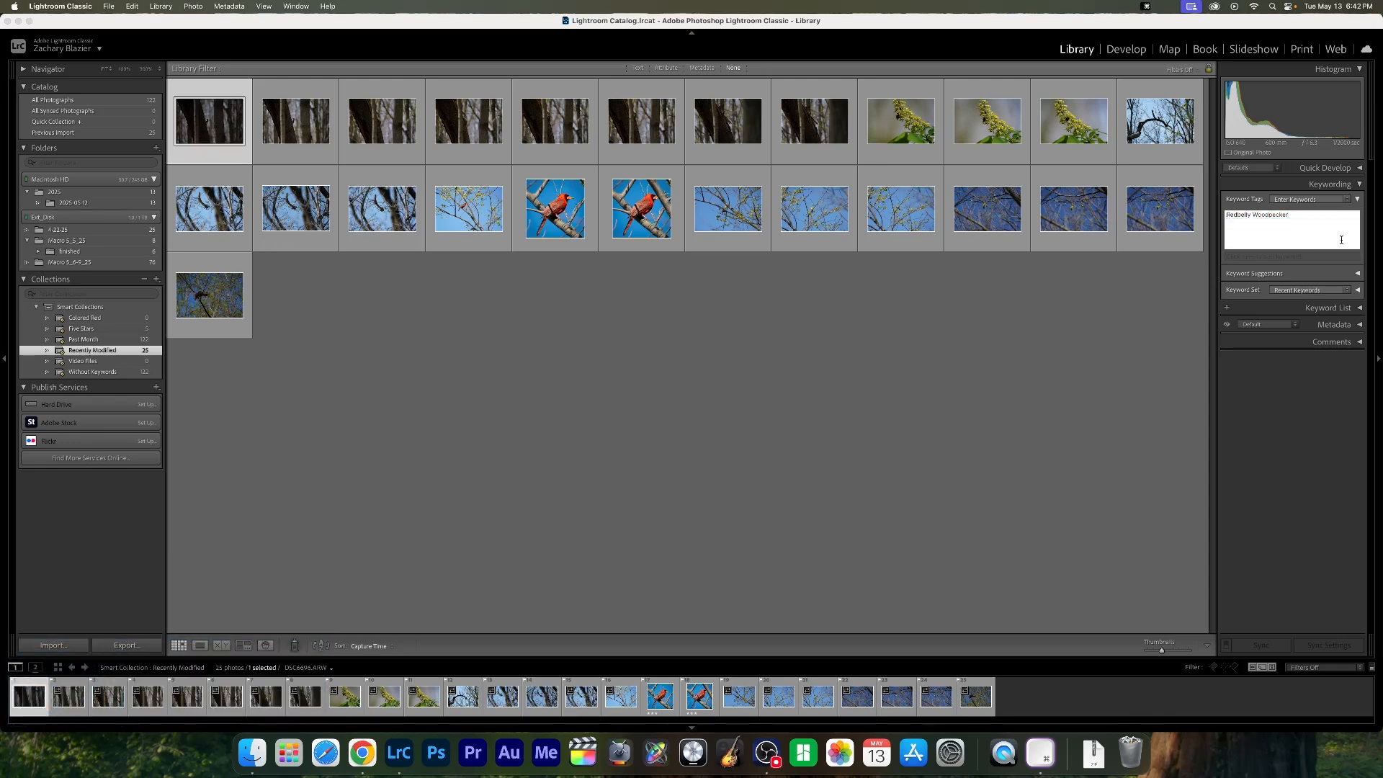
left_click(1272, 240)
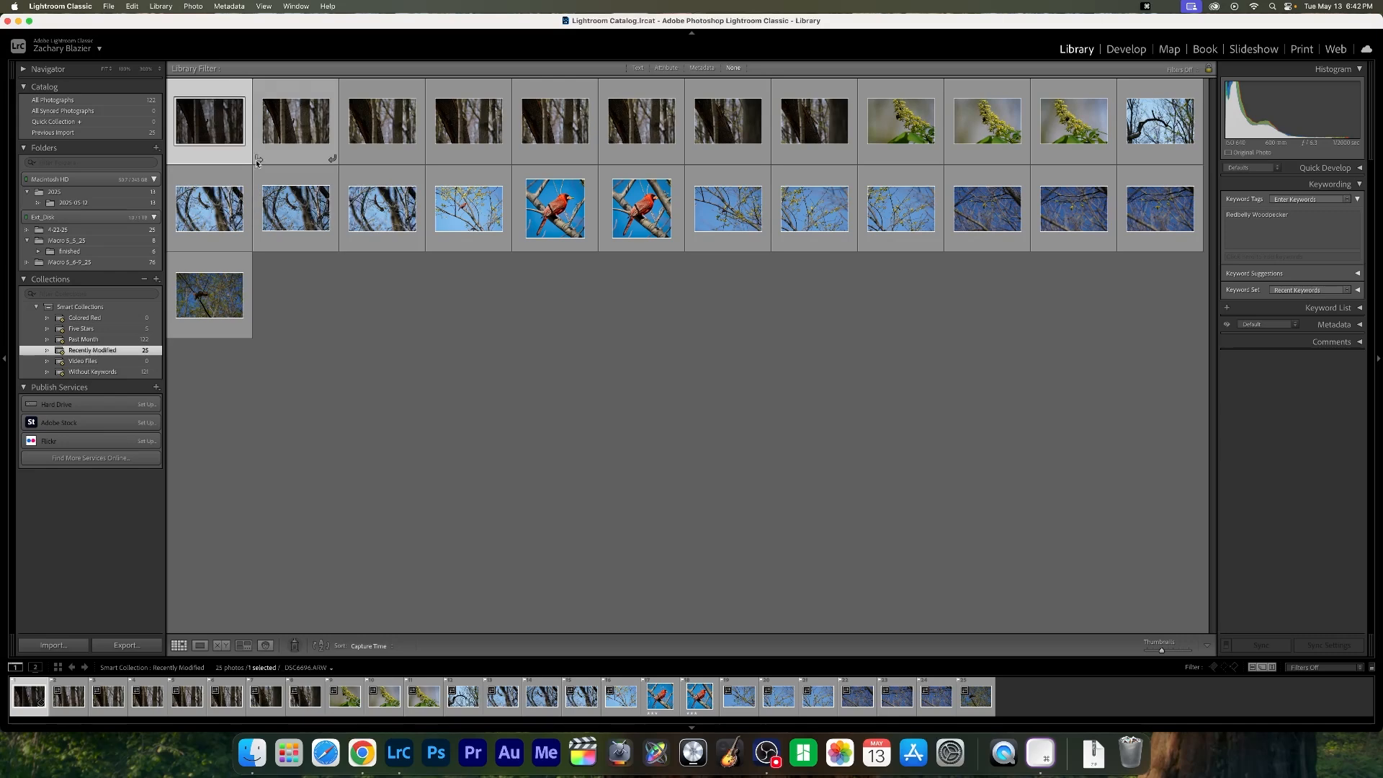
Select the second through eighth tree-trunk photos together and apply the keyword "Redbelly Woodpecker" to all of them
left_click(277, 123)
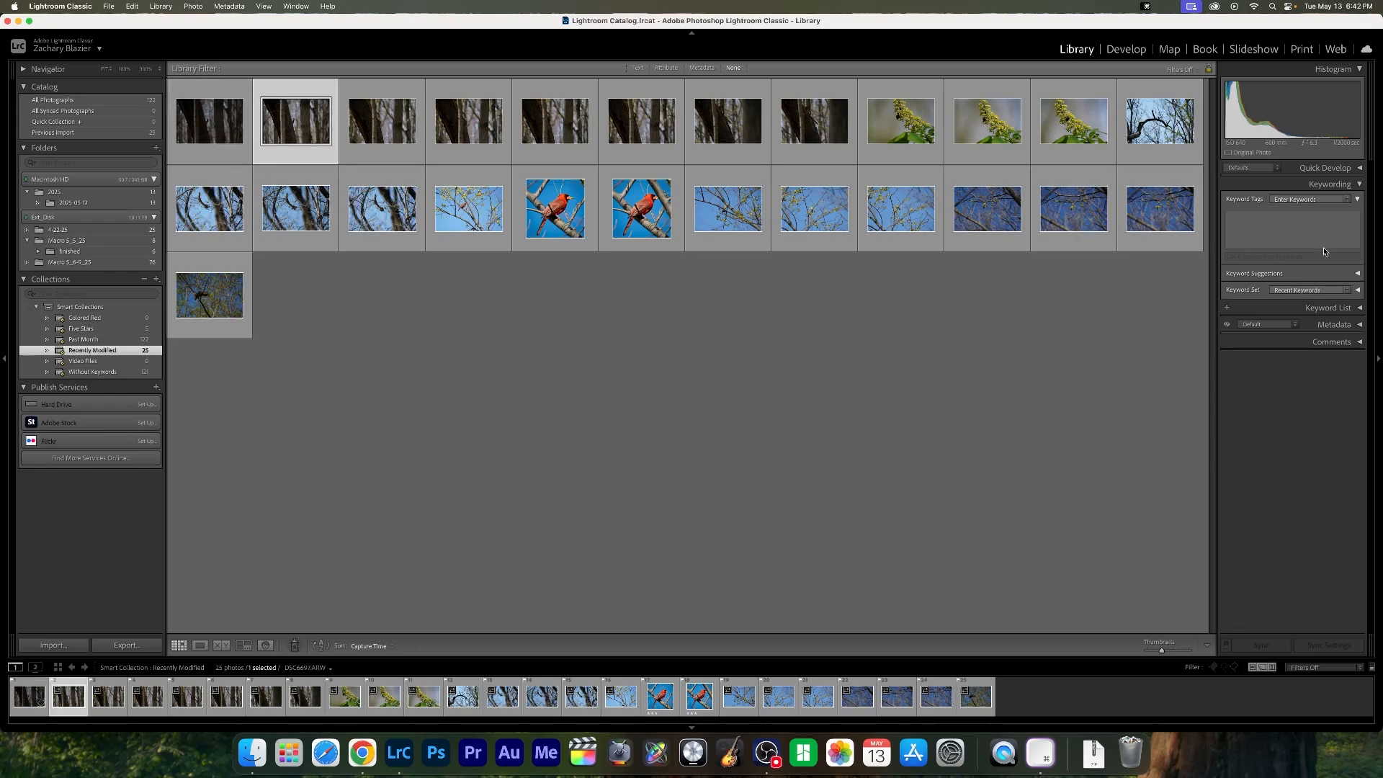
left_click(1255, 240)
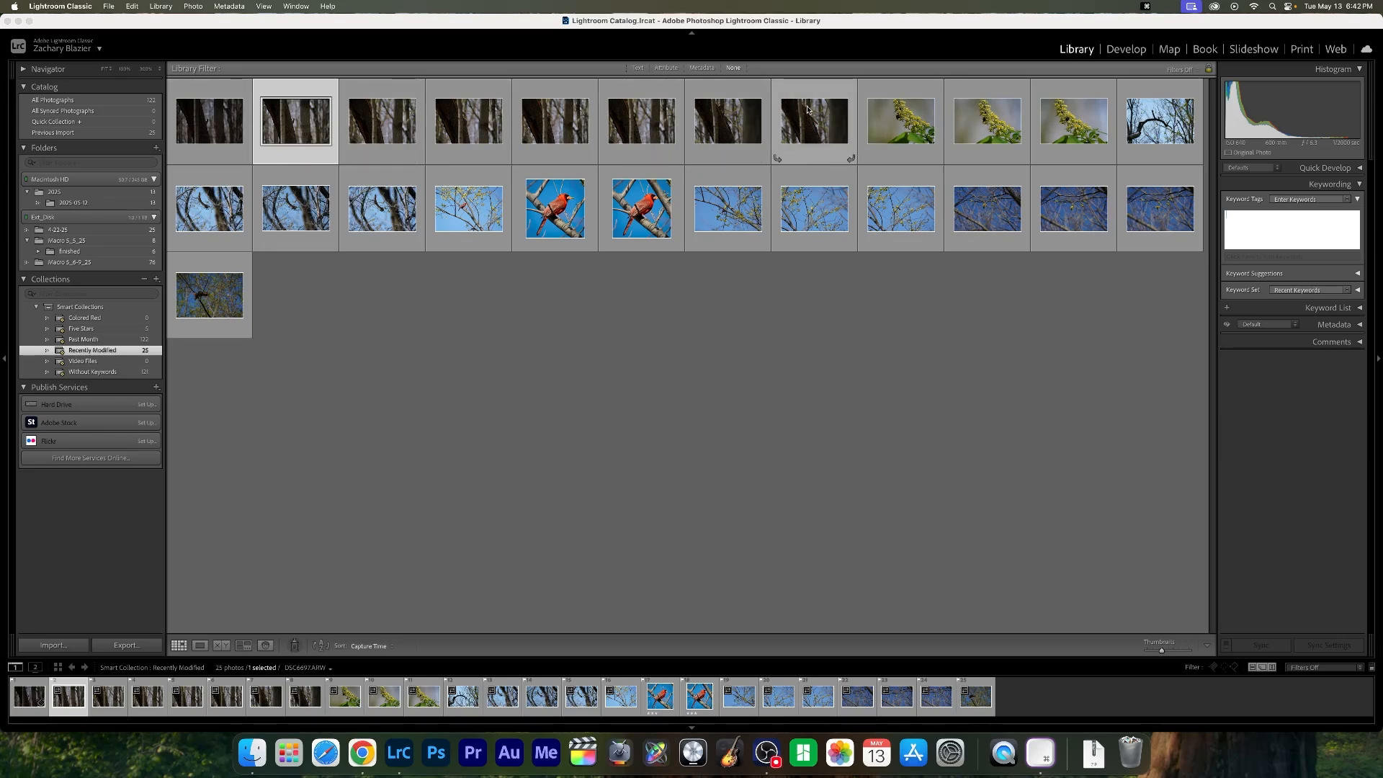
left_click(219, 134)
left_click(286, 132)
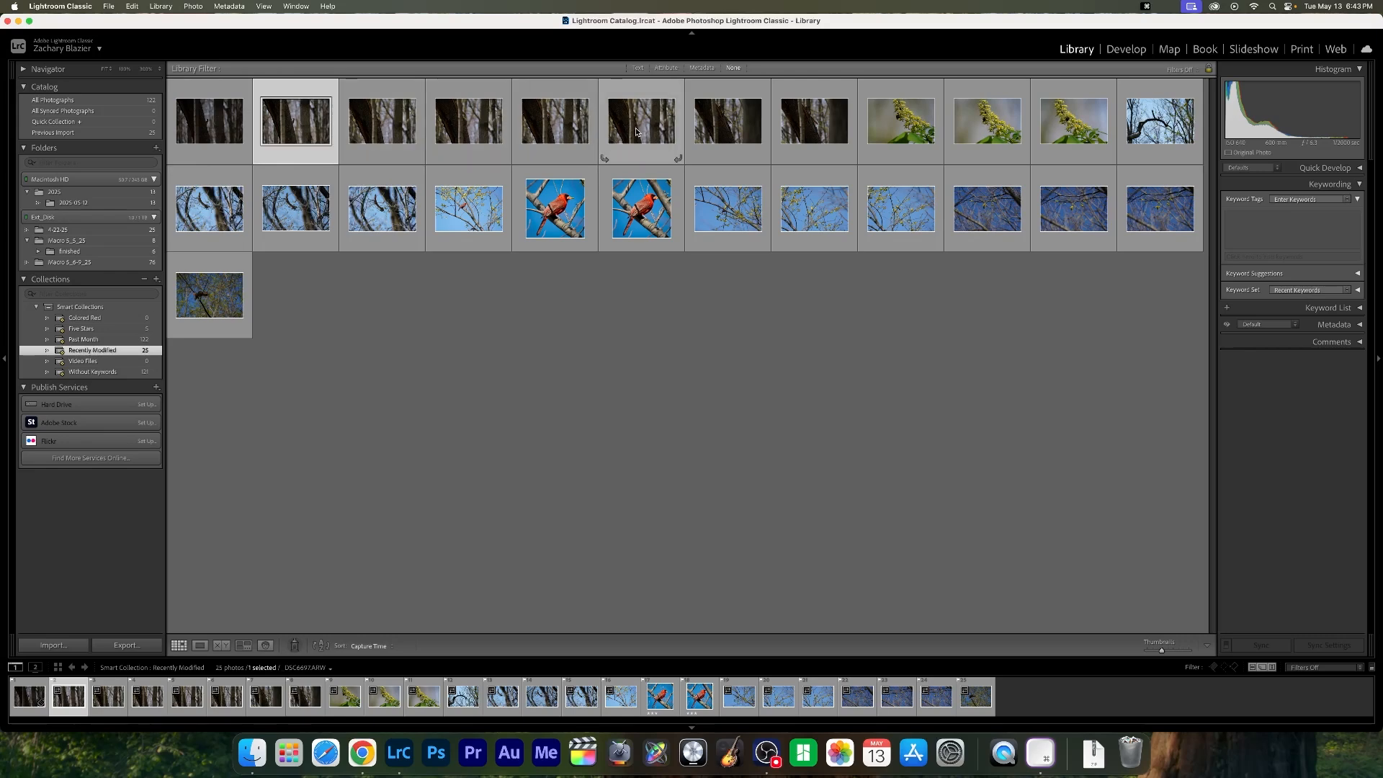
left_click(818, 125, "shift")
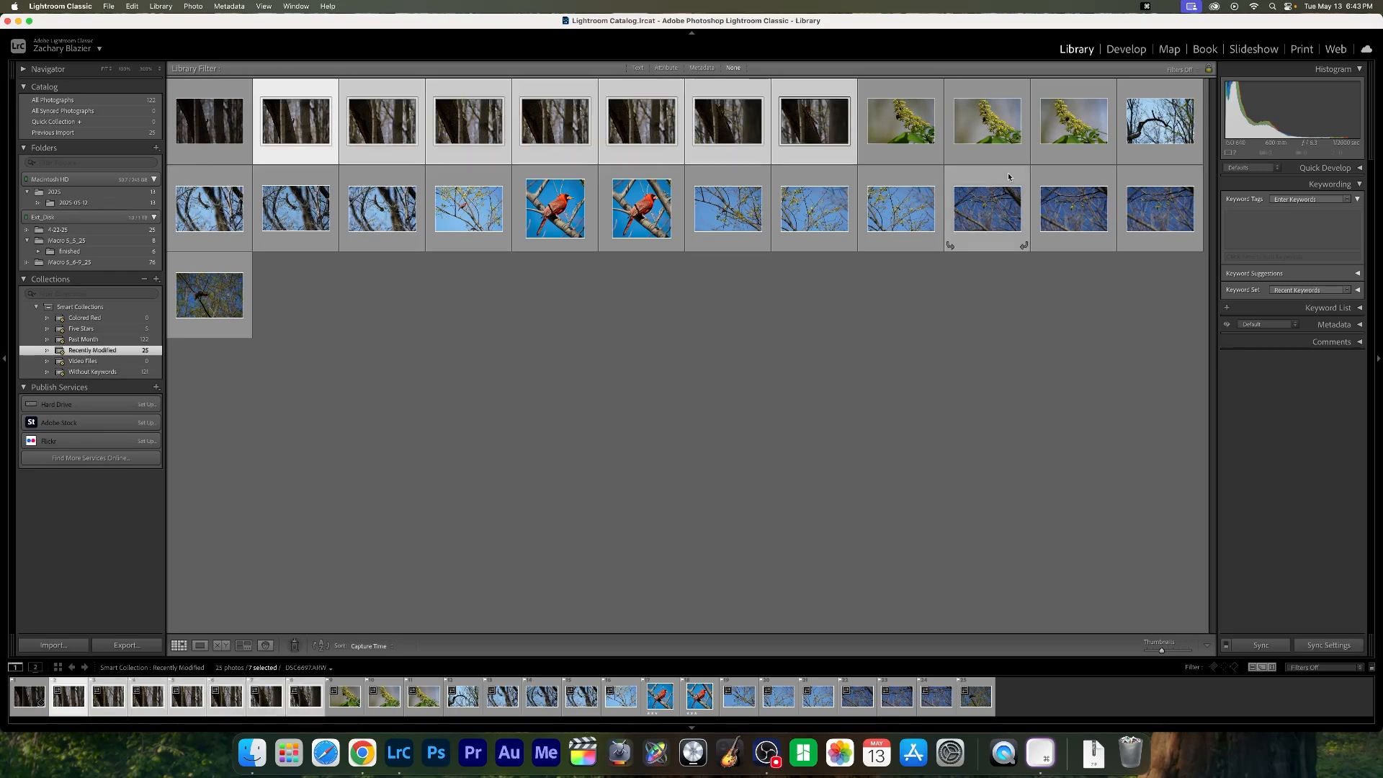
left_click(1263, 217)
type("Redbelly Woodpecker")
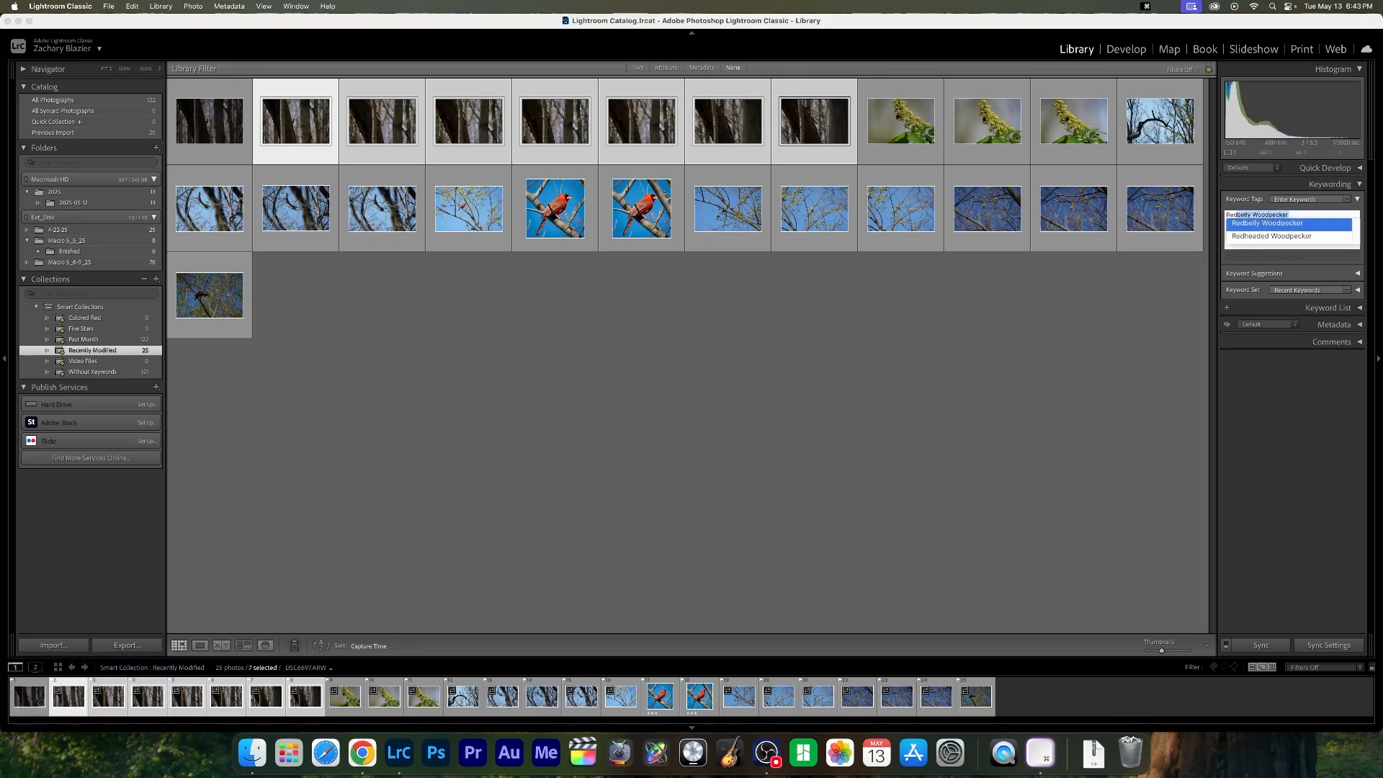
left_click(1250, 224)
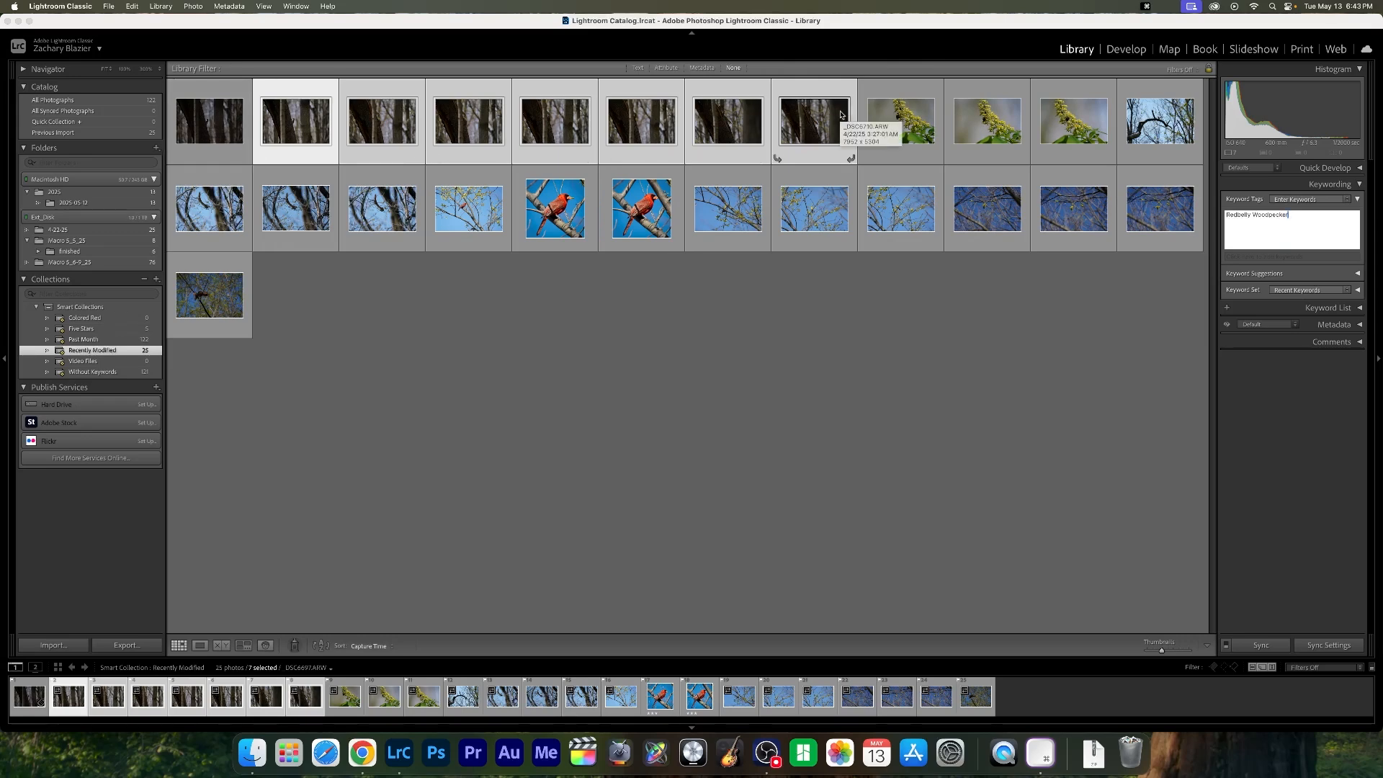
key("Return")
Select the three yellow flower photos, apply the keyword "Carpenter Bee", and check the tag on them
left_click(885, 140)
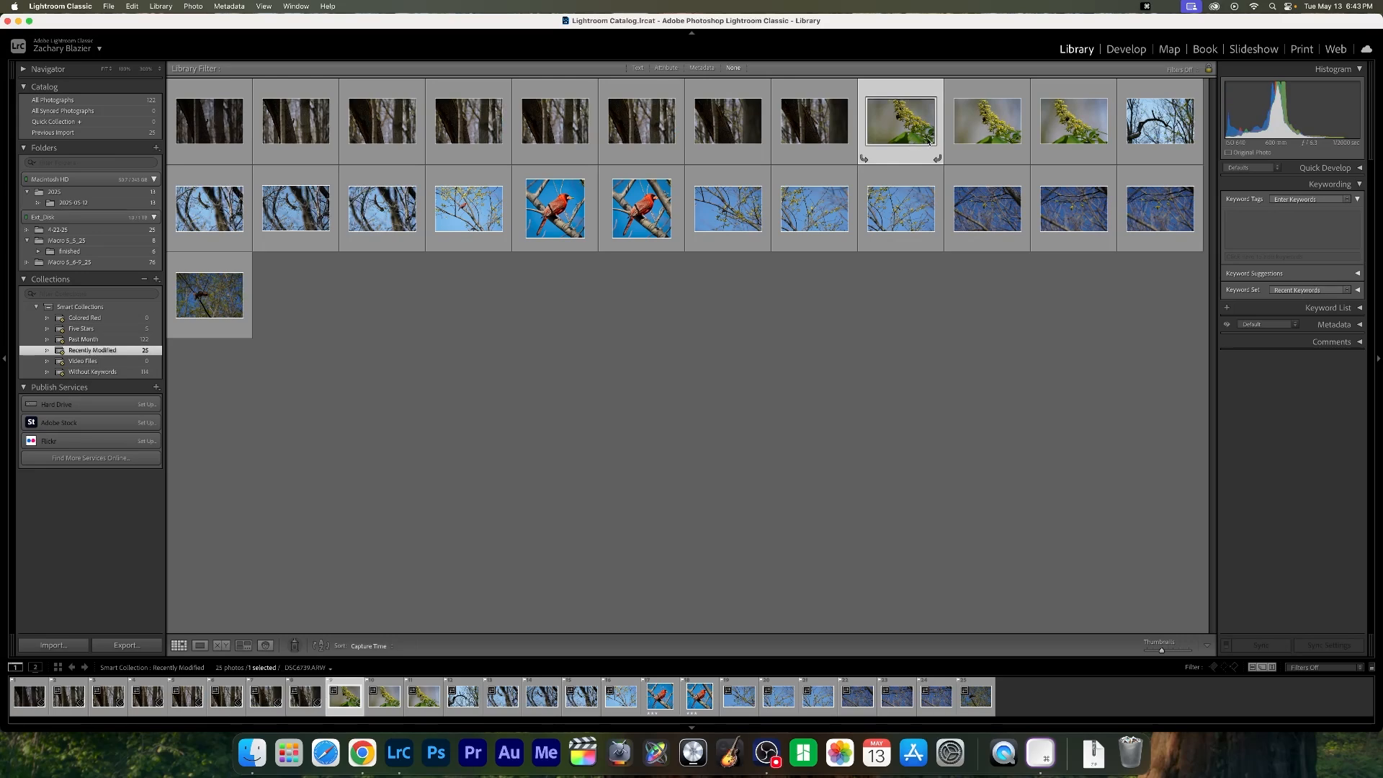
left_click(1080, 133, "shift")
left_click(1259, 231)
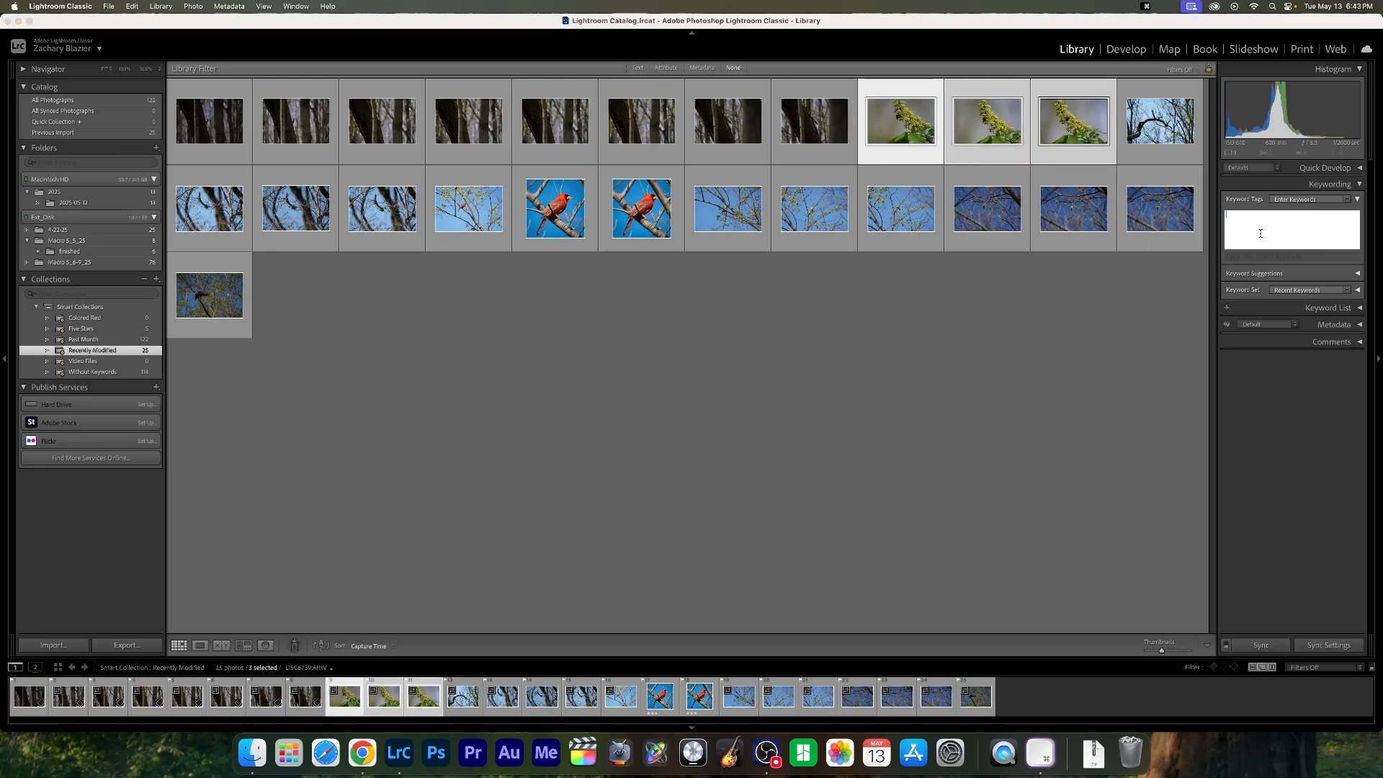
type("Carpenter Bee")
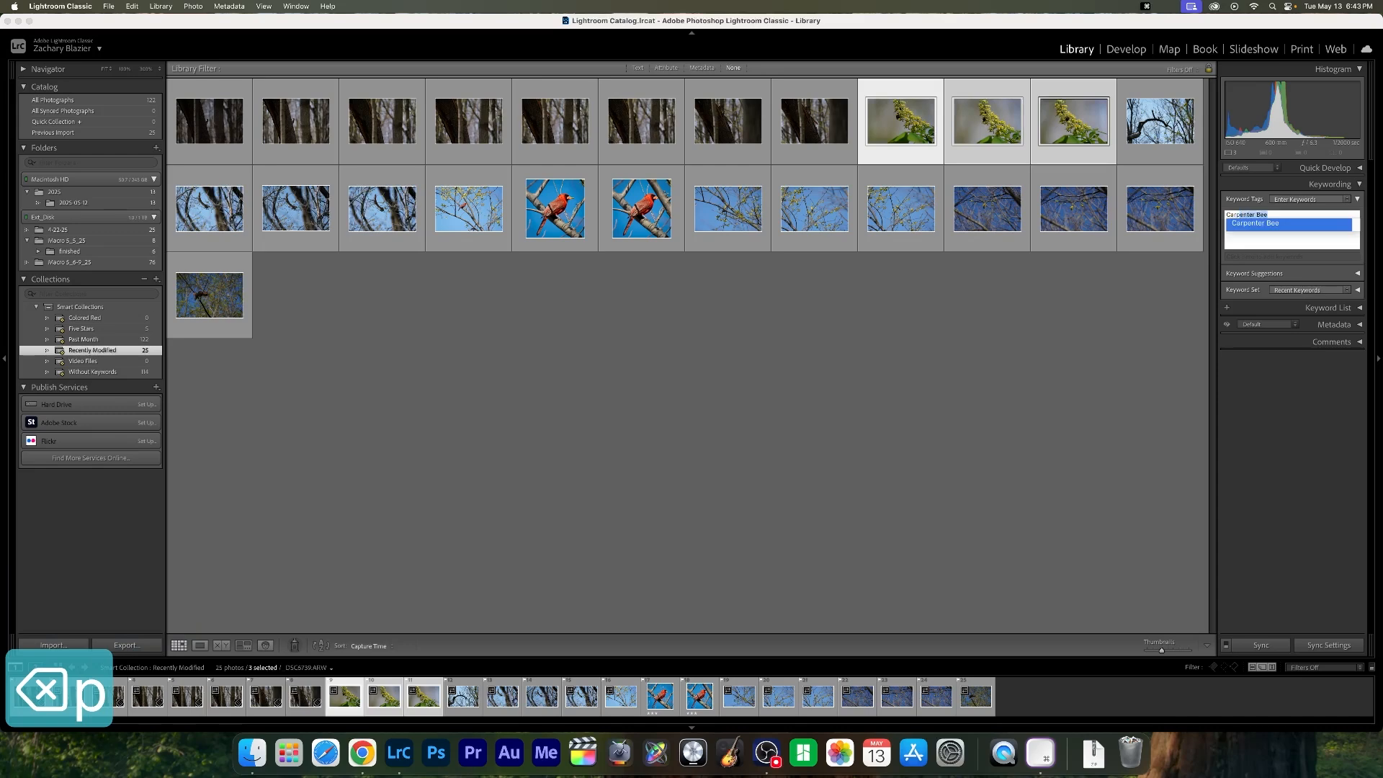
key("Down")
key("Return")
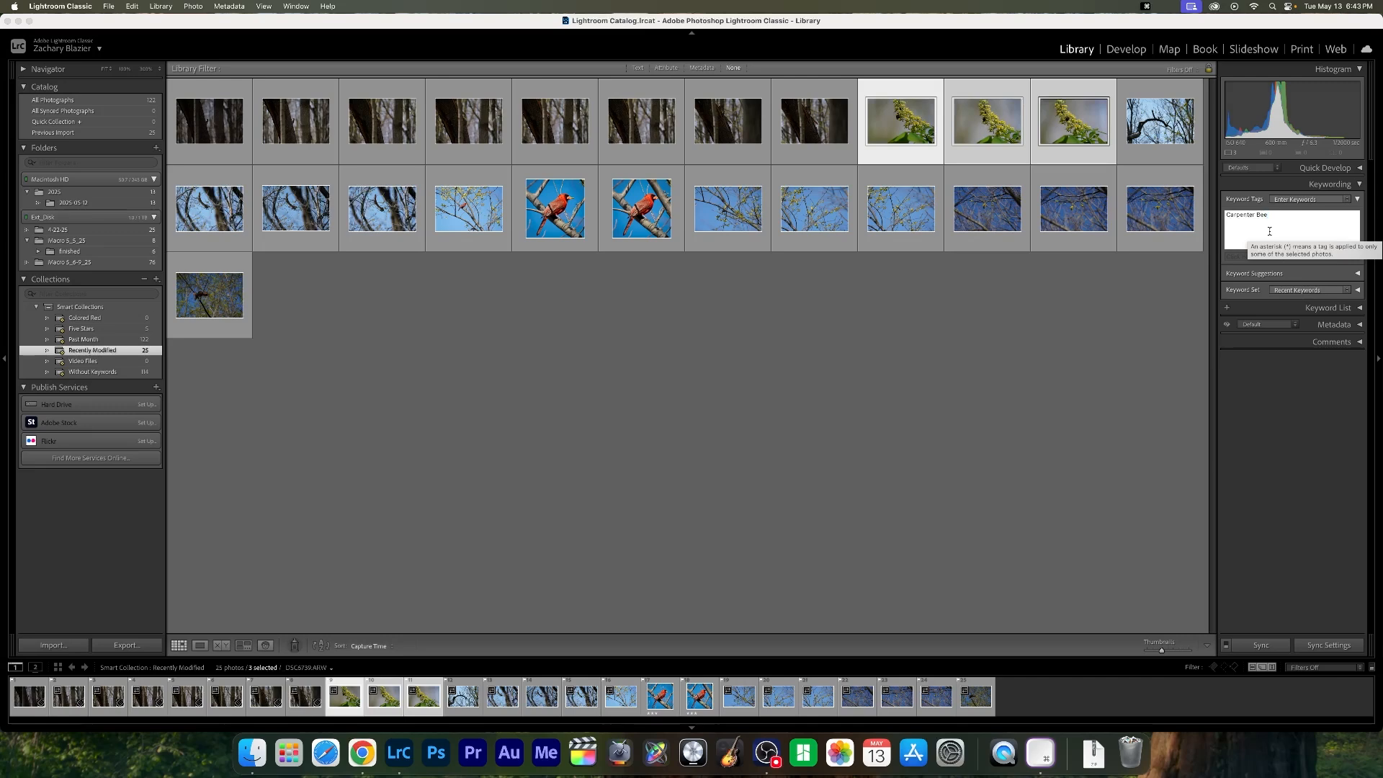
left_click(1002, 133)
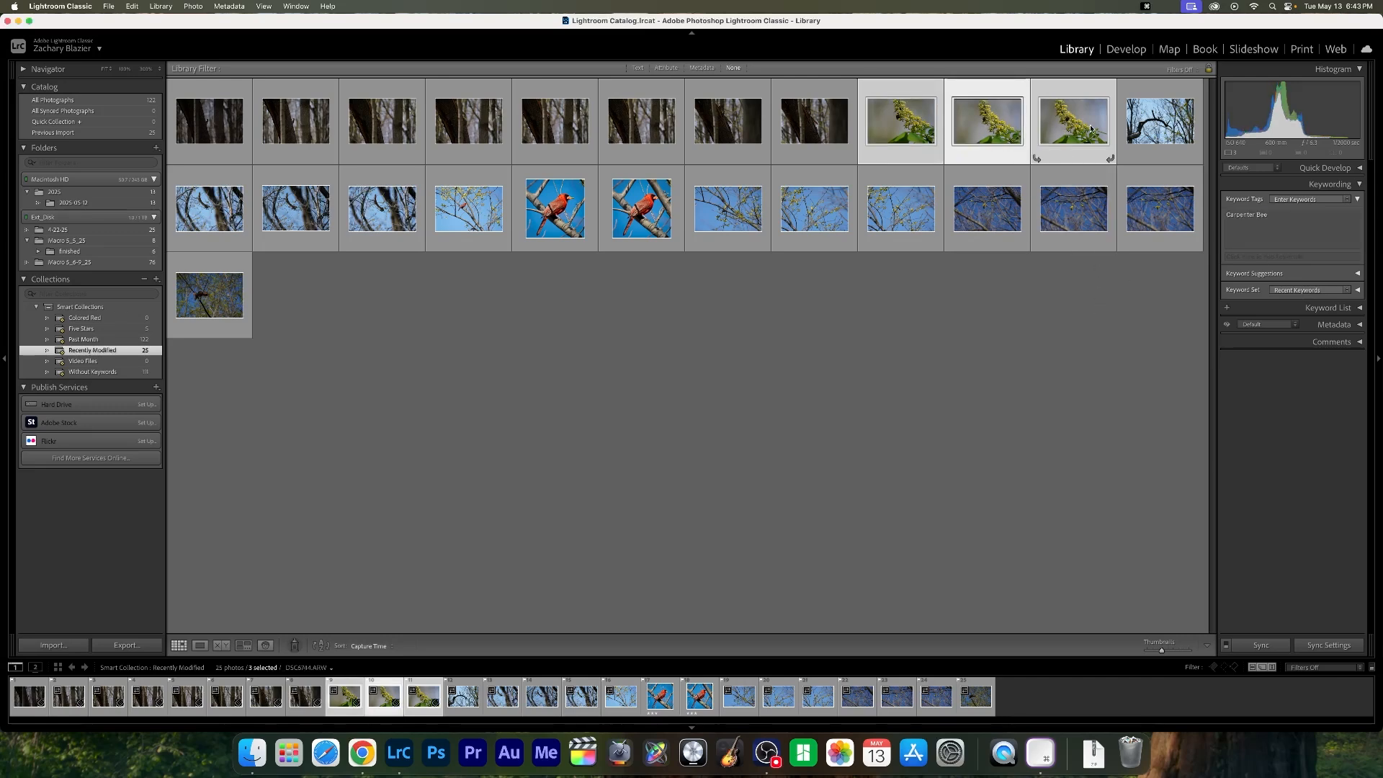
Tag the single bare-branch photo after the yellow flower photos with the existing keyword "Redheaded Woodpecker"
left_click(1160, 121)
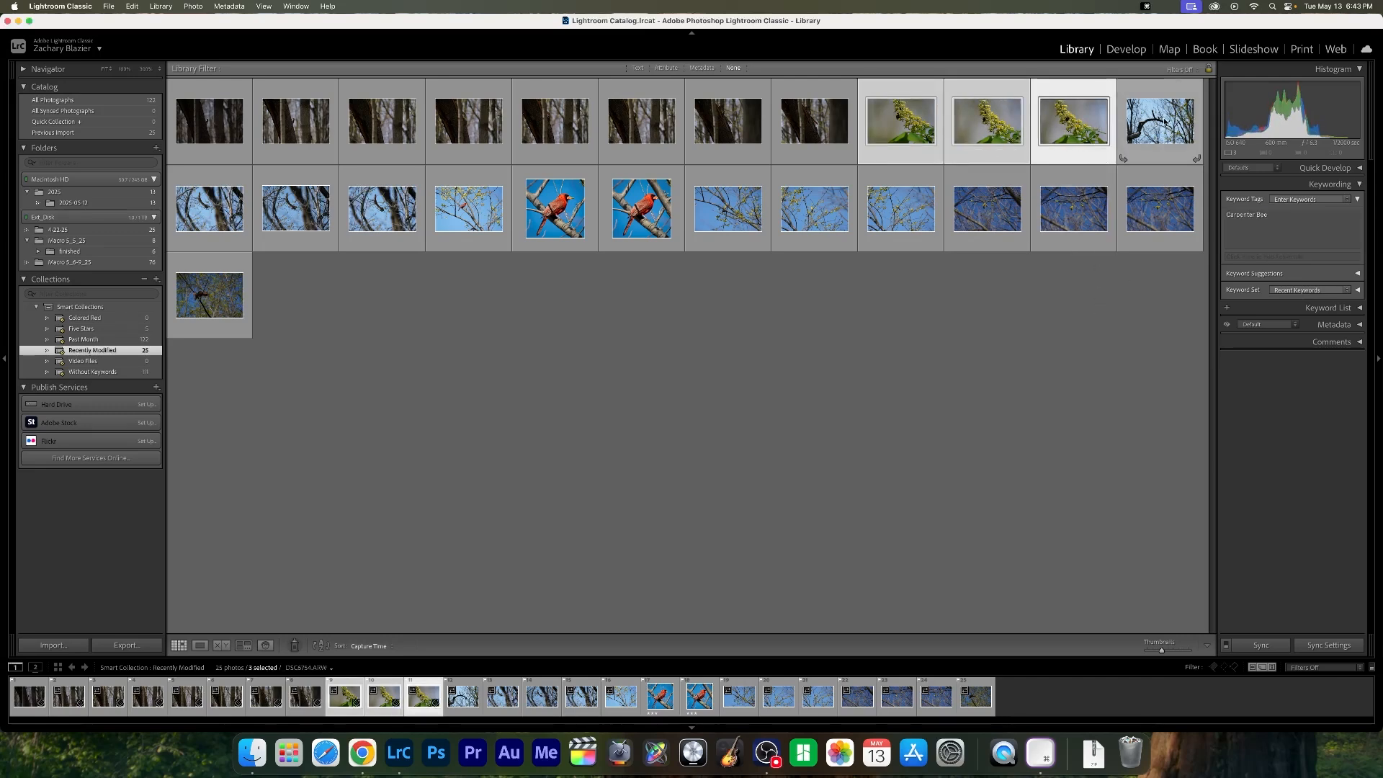
left_click(1258, 239)
type("Redbelly Woodpecker")
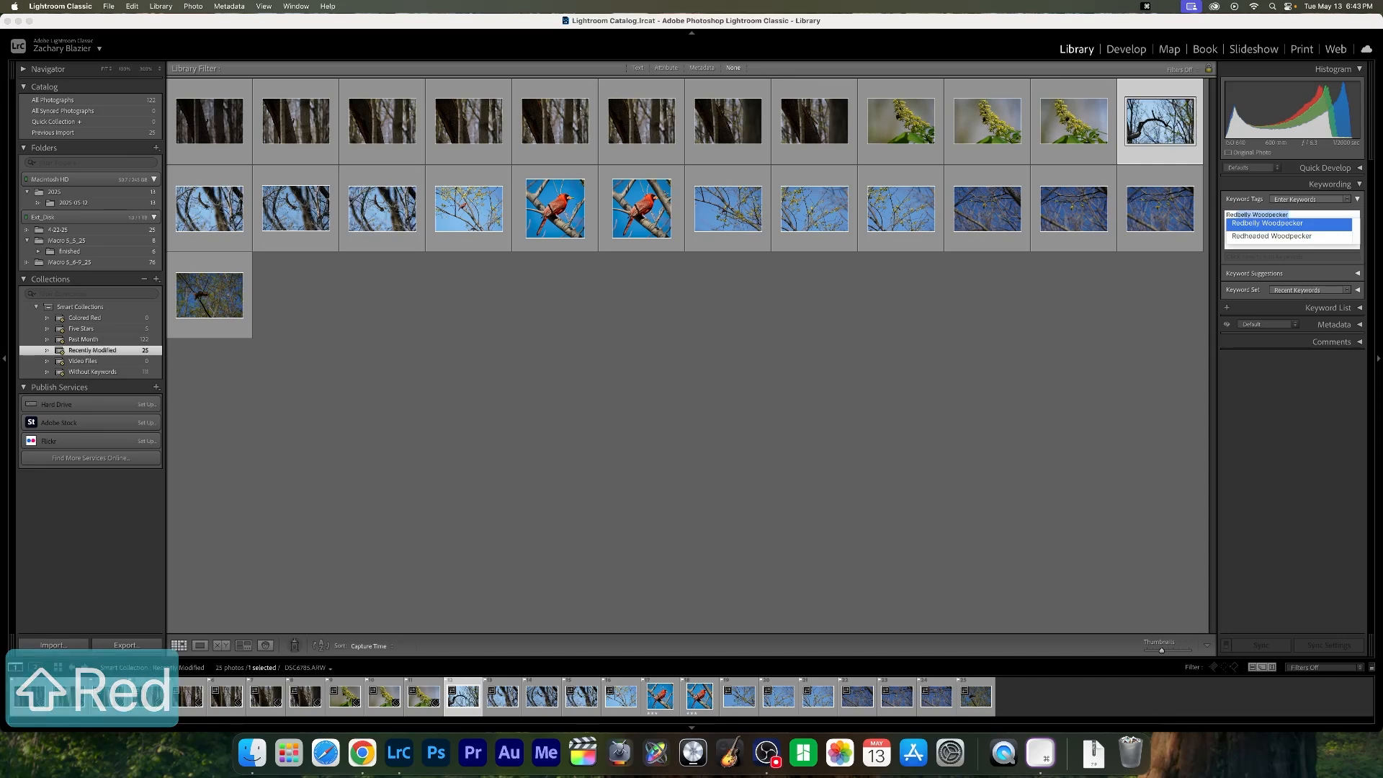
key("Down")
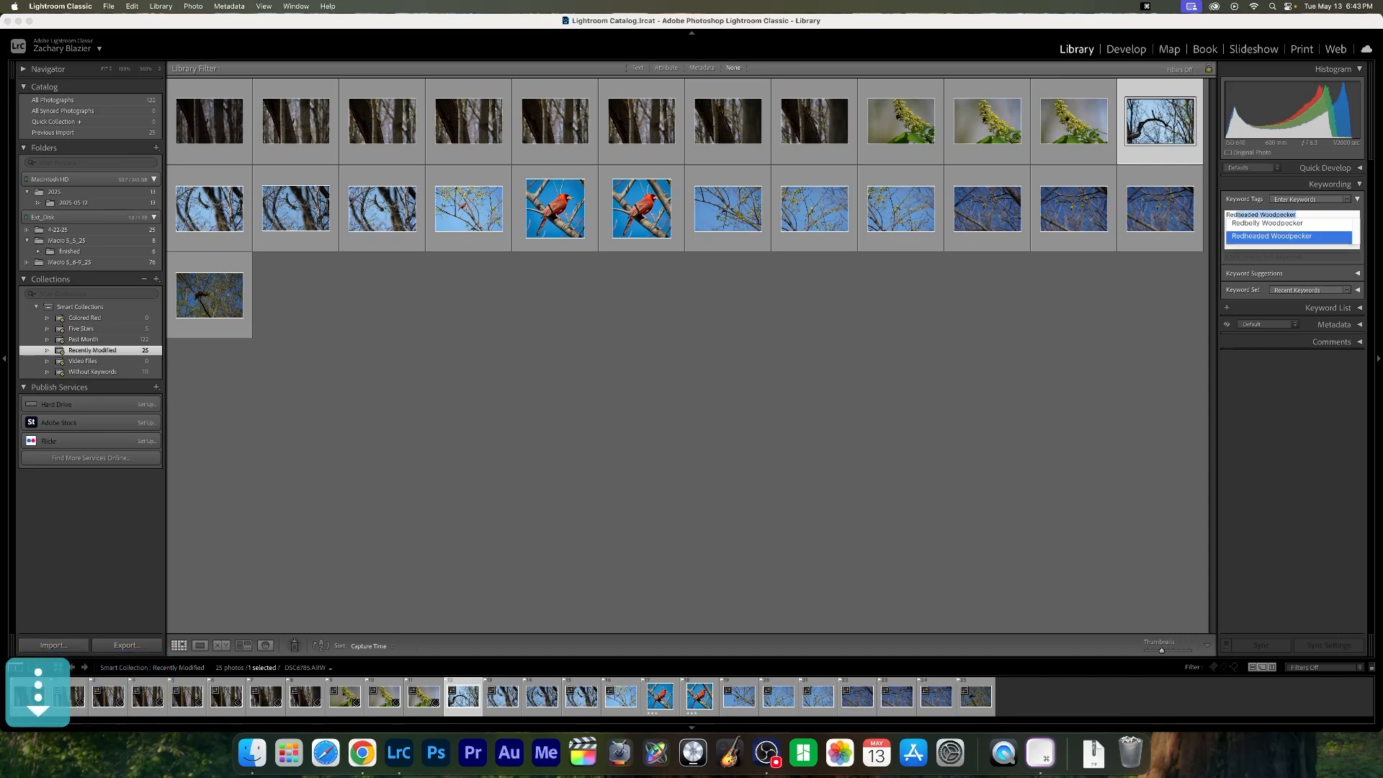
key("Return")
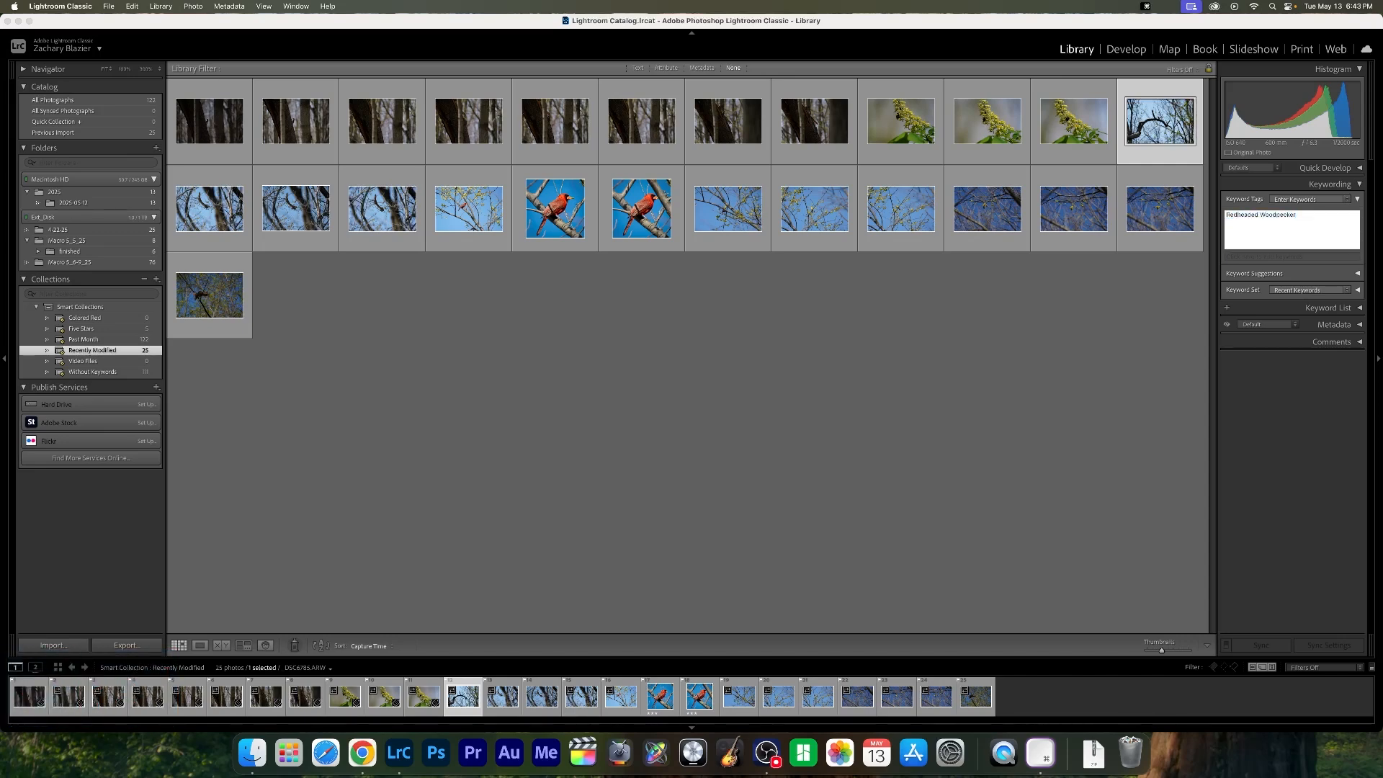
Select the first three photos of the second grid row together and apply the keyword "Chipmunk"
left_click(231, 216)
left_click(402, 229, "shift")
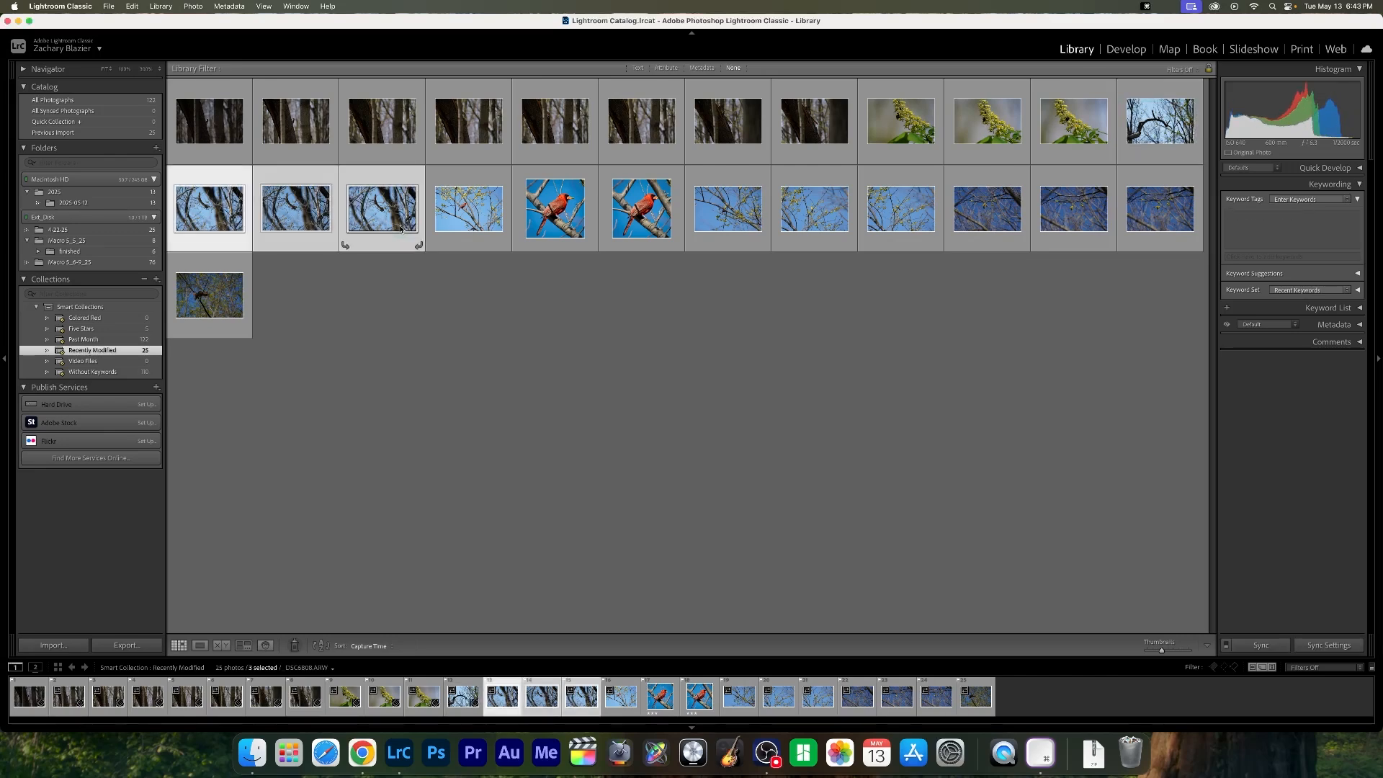
left_click(1269, 236)
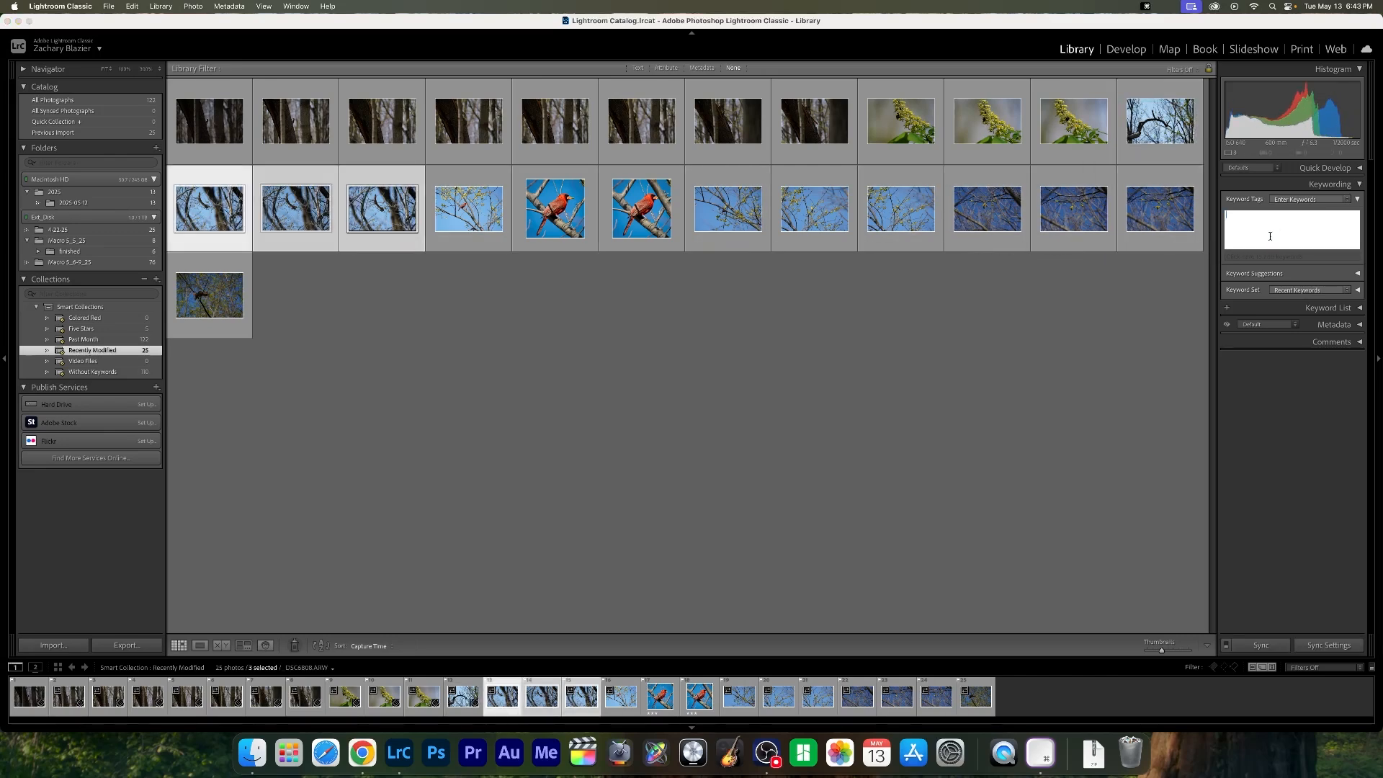
type("Chipmunk")
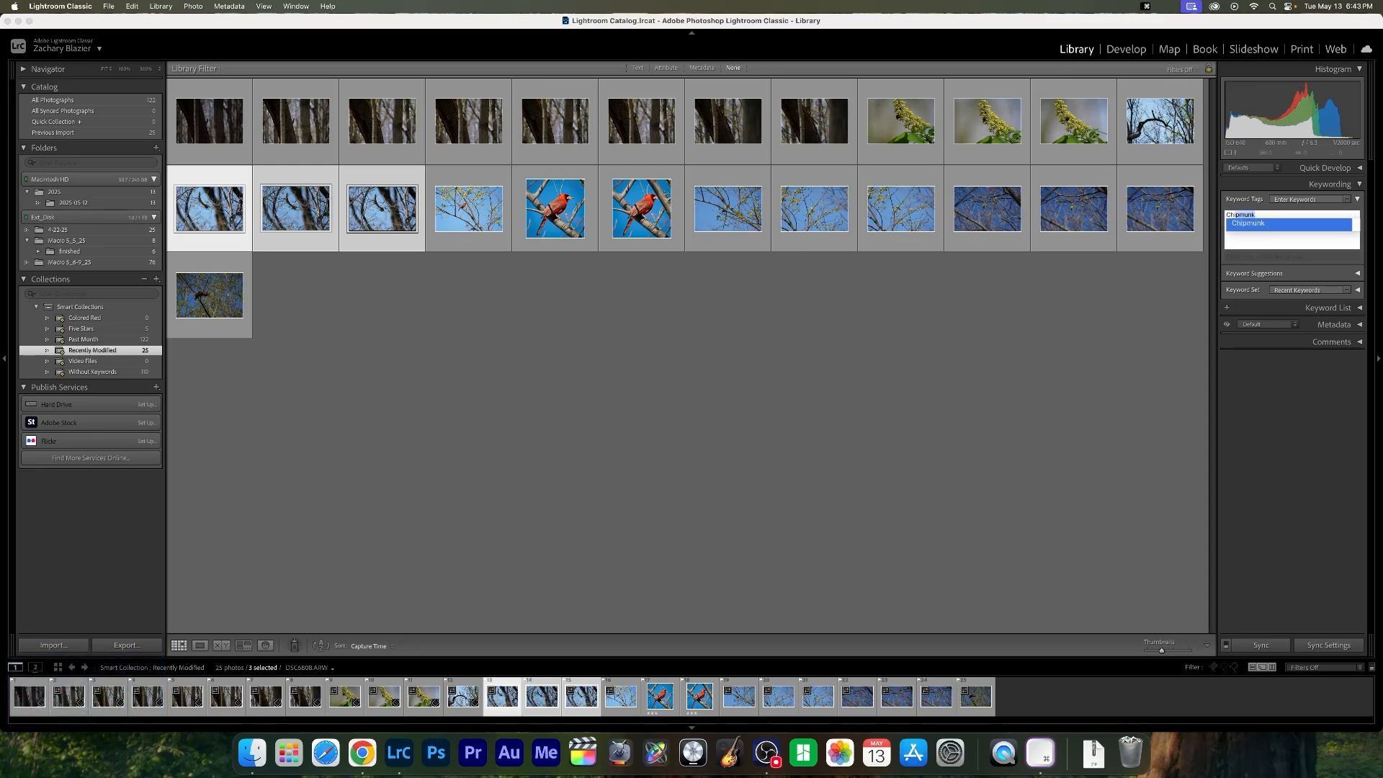
key("Return")
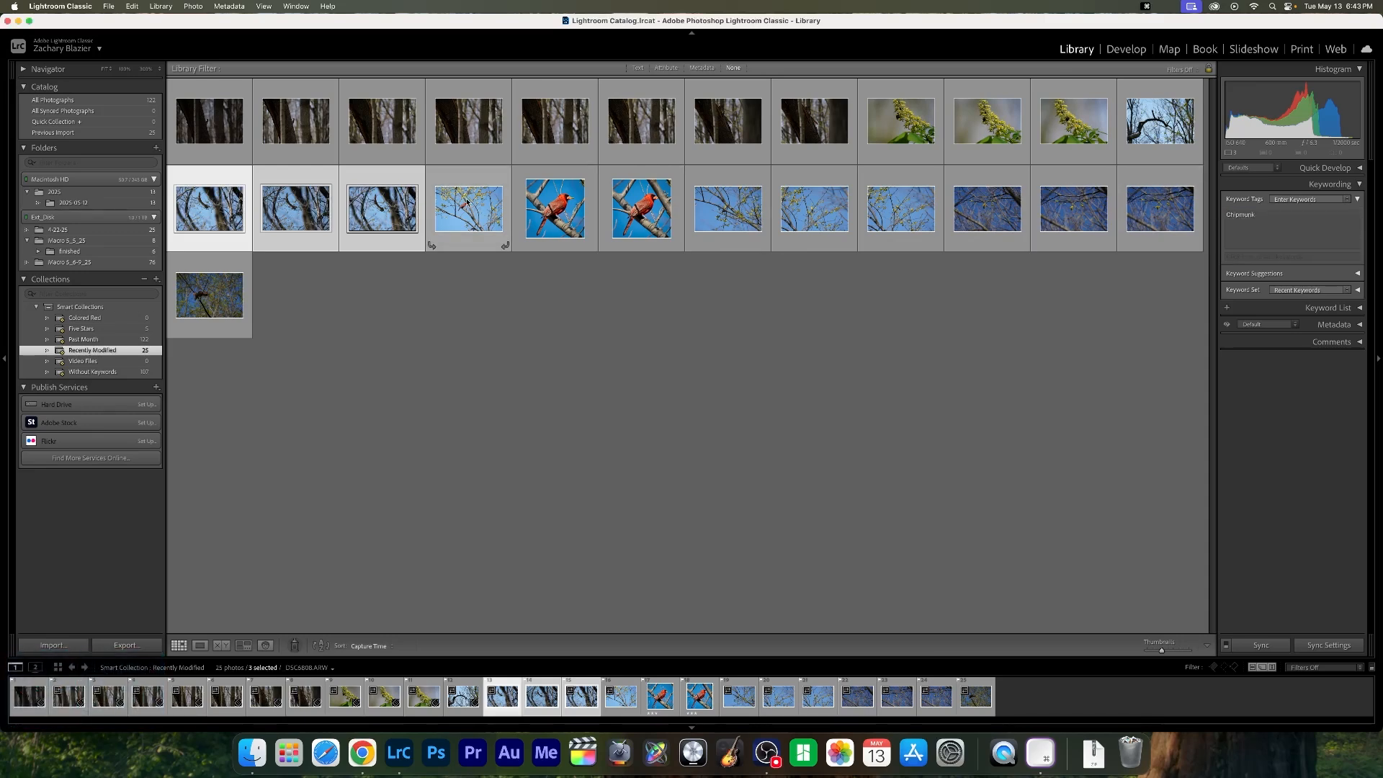
Select the fourth through sixth photos of the second row, including both red bird shots, and apply the keyword "Cardinal"
left_click(504, 215)
left_click(641, 217, "shift")
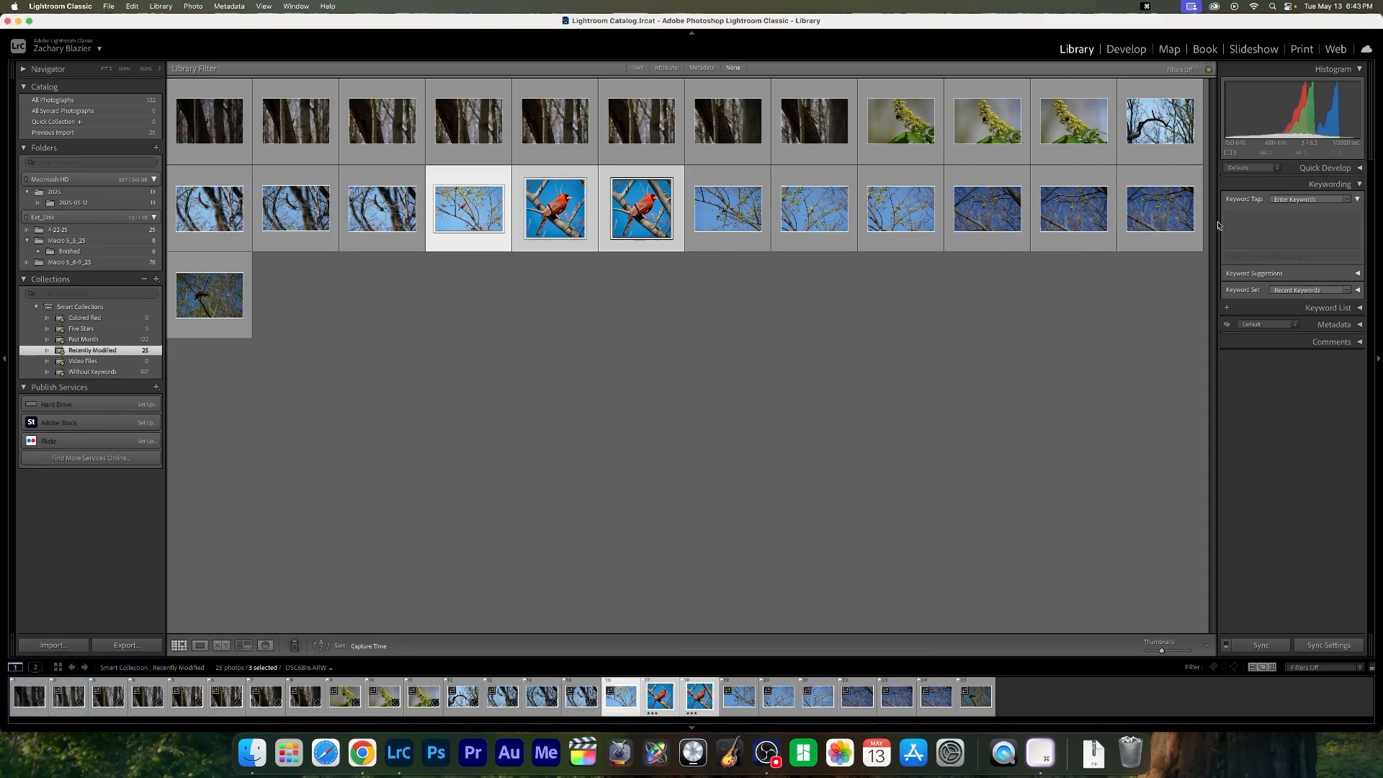
left_click(1277, 217)
type("Cardi")
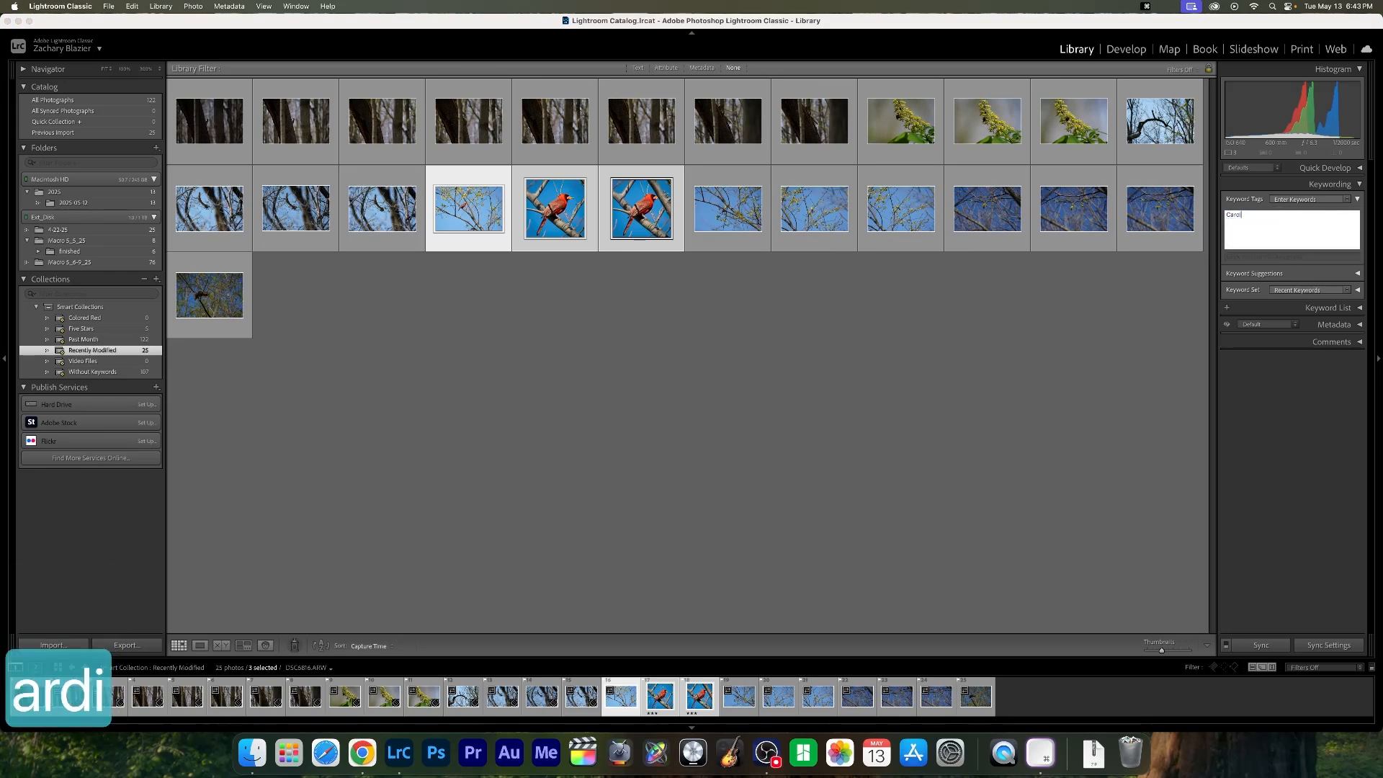
key("BackSpace")
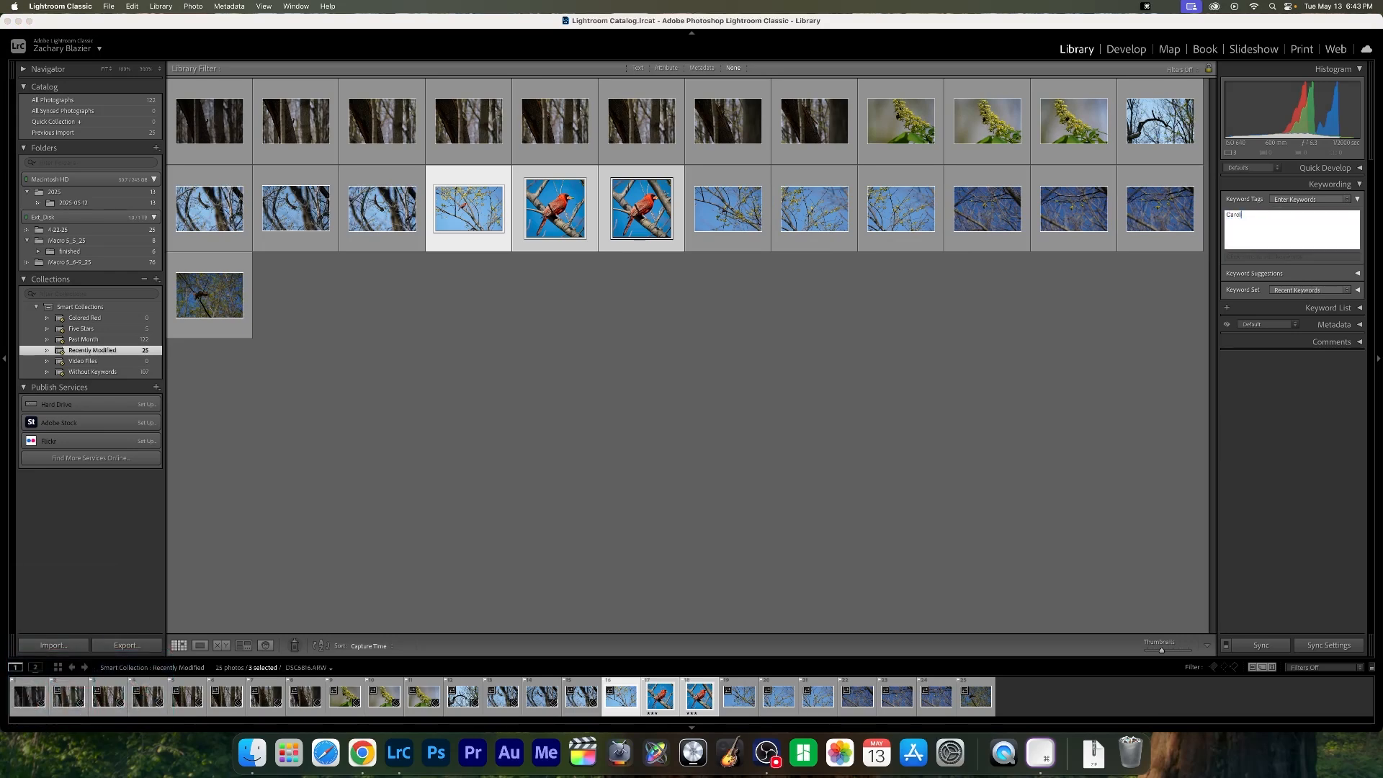
type("inal")
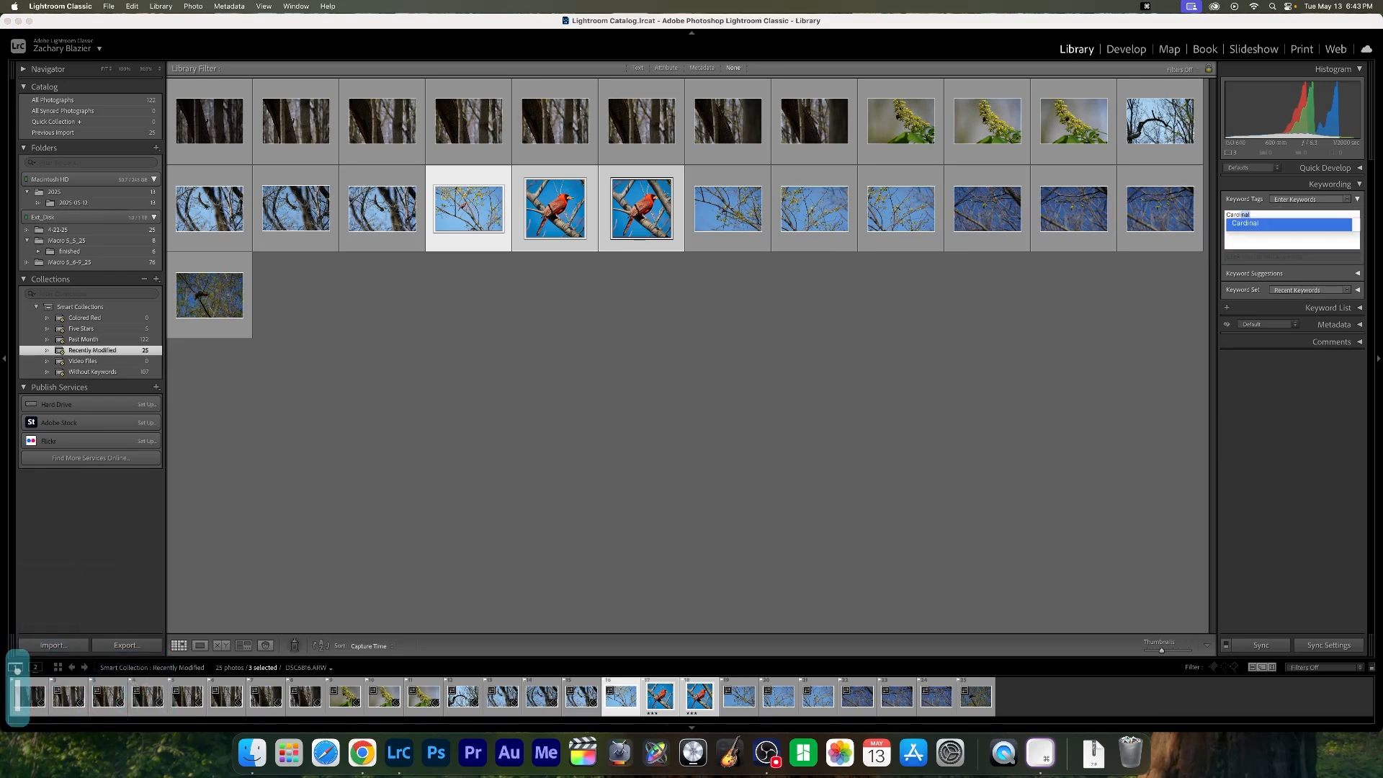
key("Return")
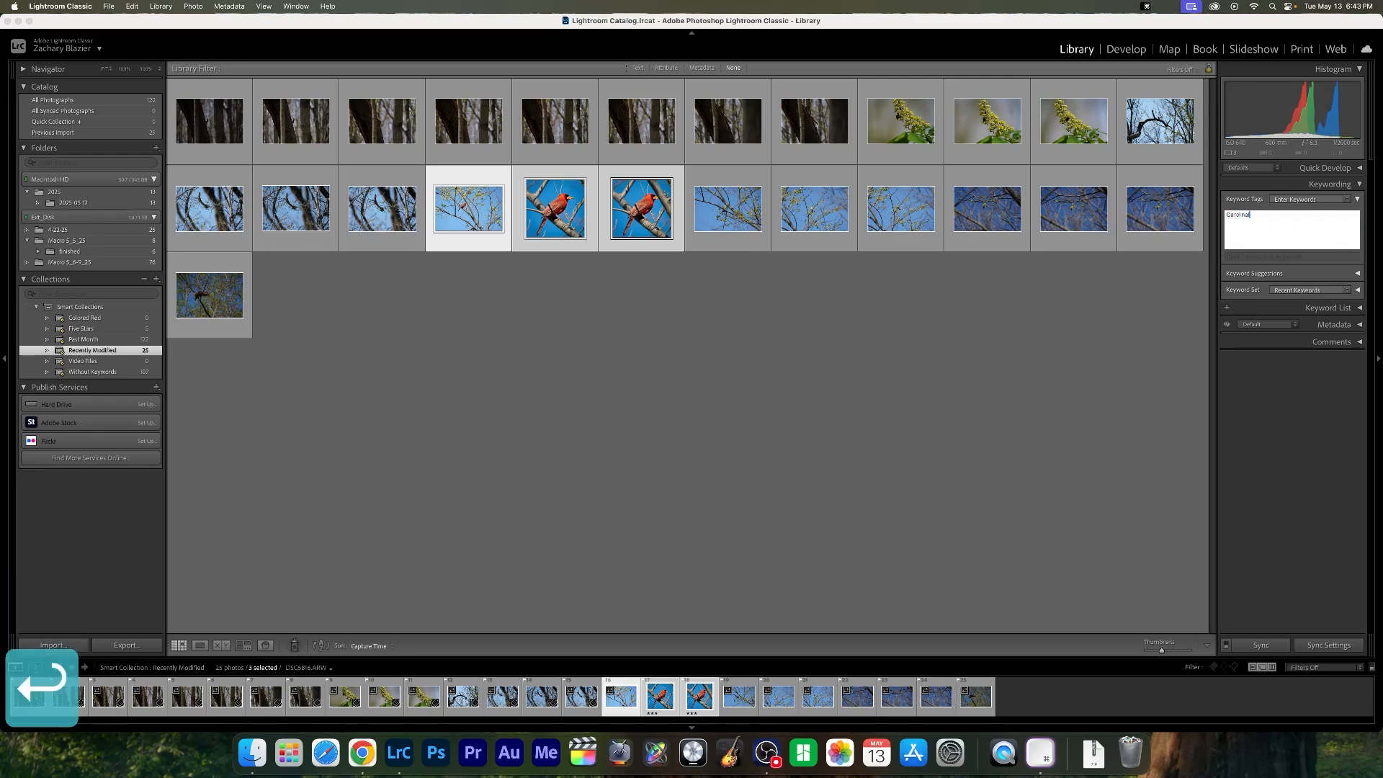
Select the last six photos of the second row together and apply the keyword "Gold Finch"
left_click(753, 220)
left_click(1159, 209, "shift")
left_click(1284, 227)
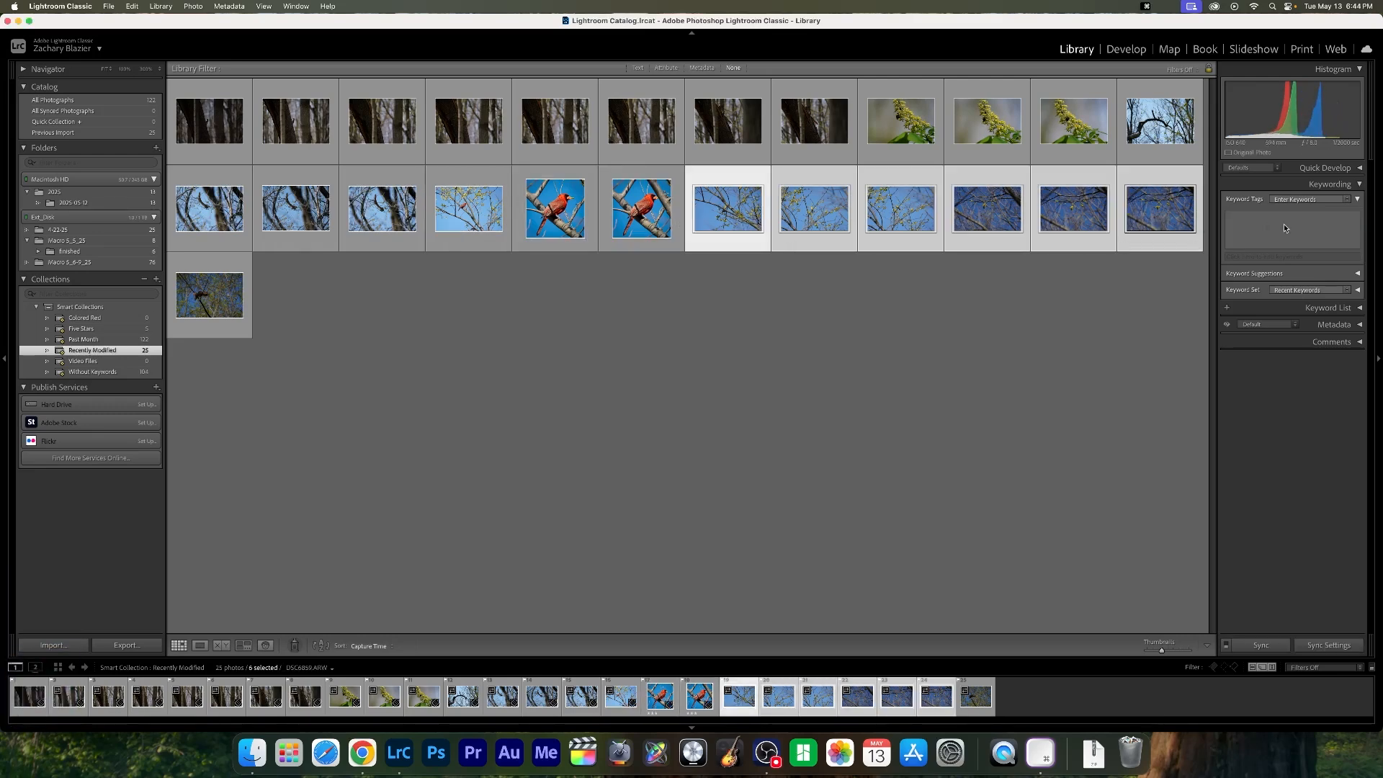
type("Gold Finch")
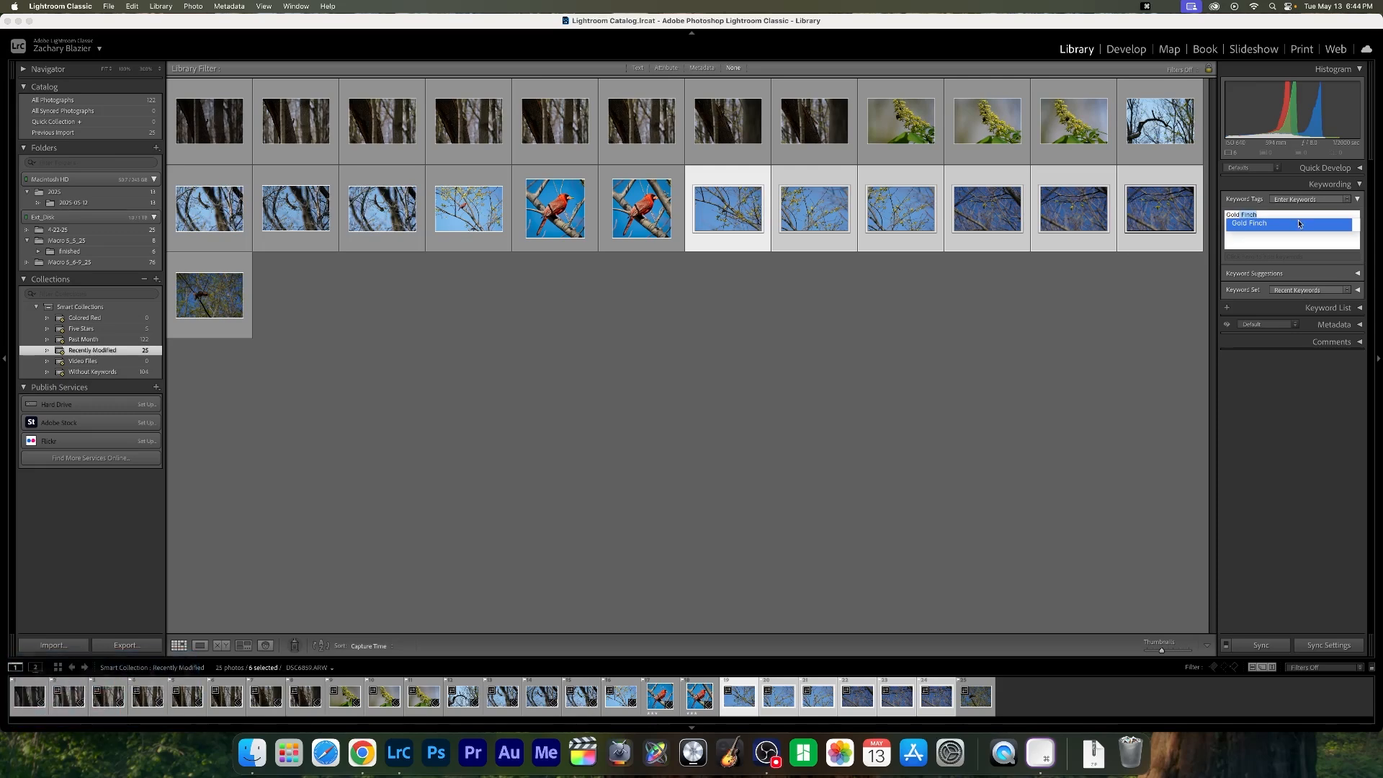
key("Return")
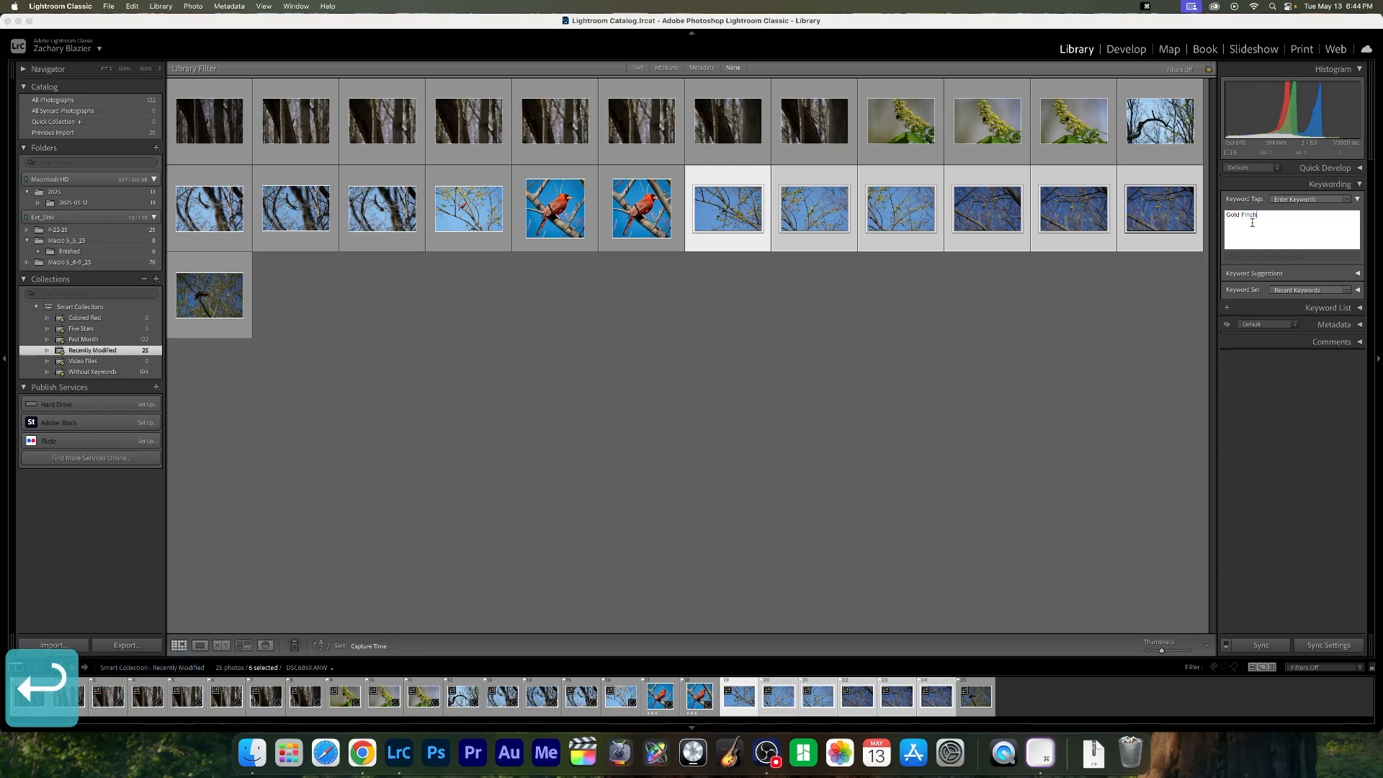
Tag the only photo in the third row with the keyword "Squirrel" and clear the selection
left_click(216, 295)
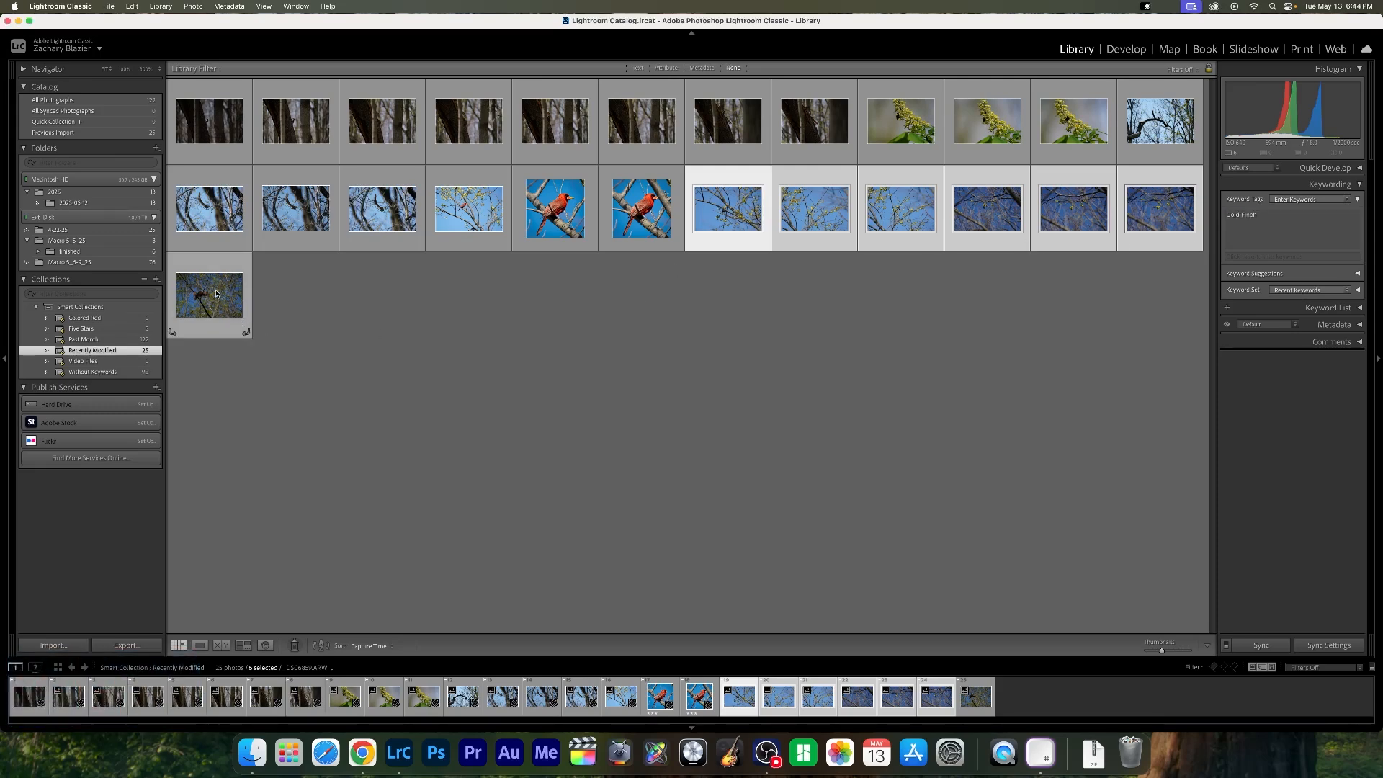
left_click(1295, 233)
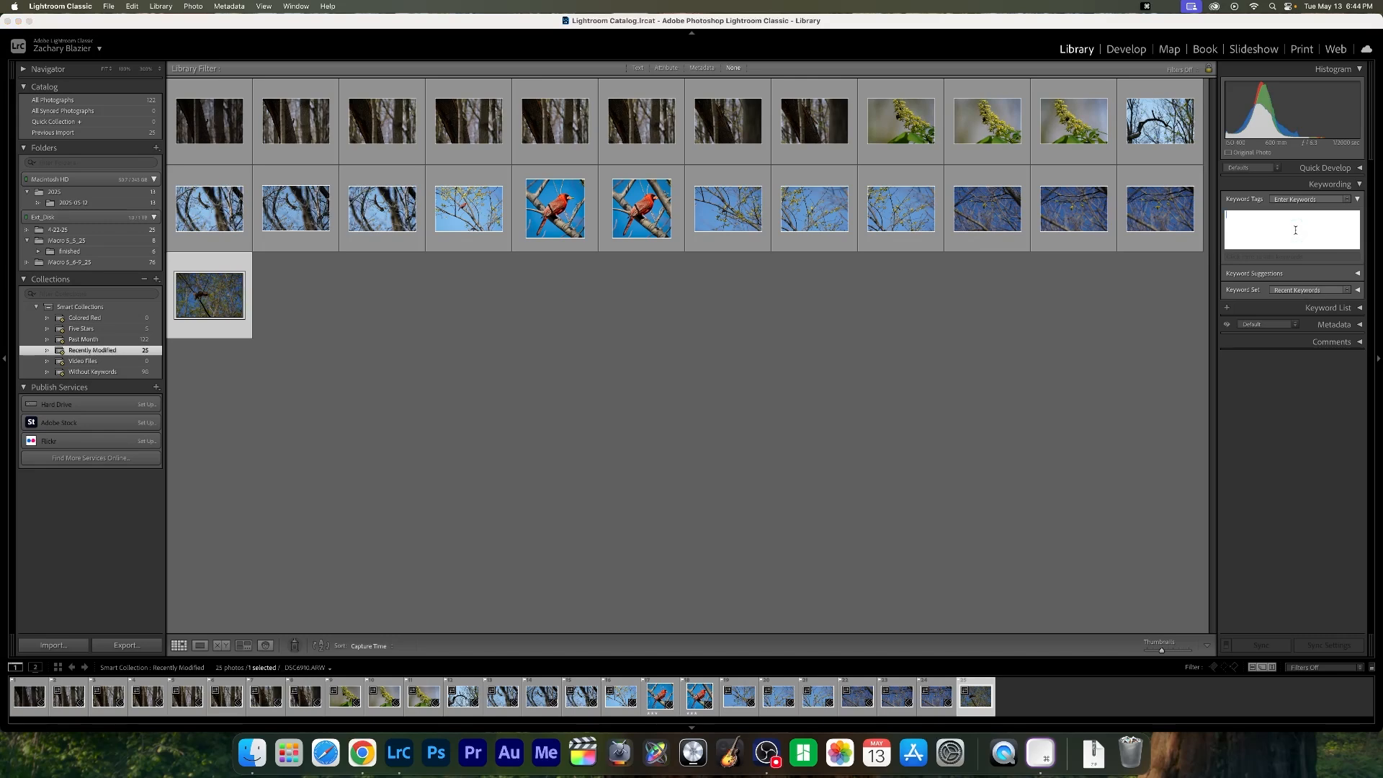
type("Squirrel")
key("Return")
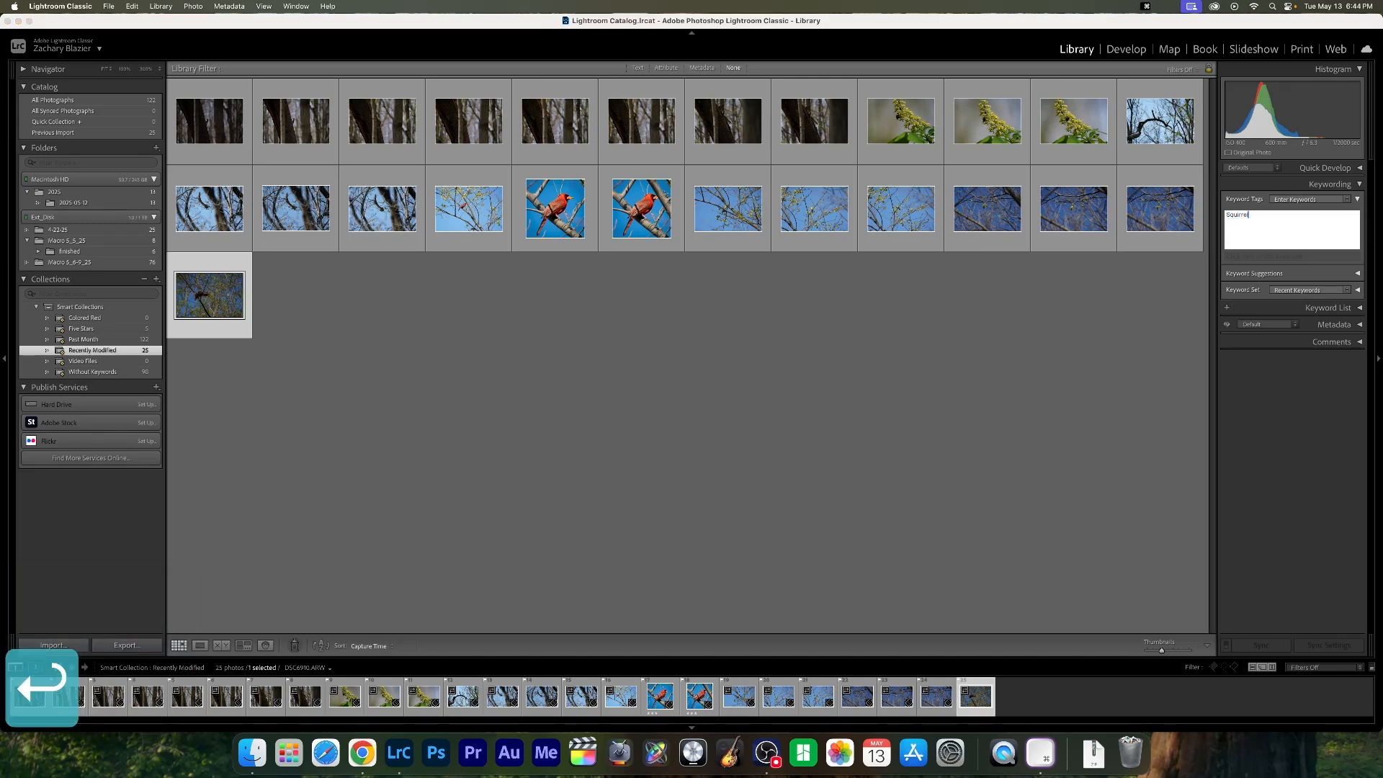
key("Return")
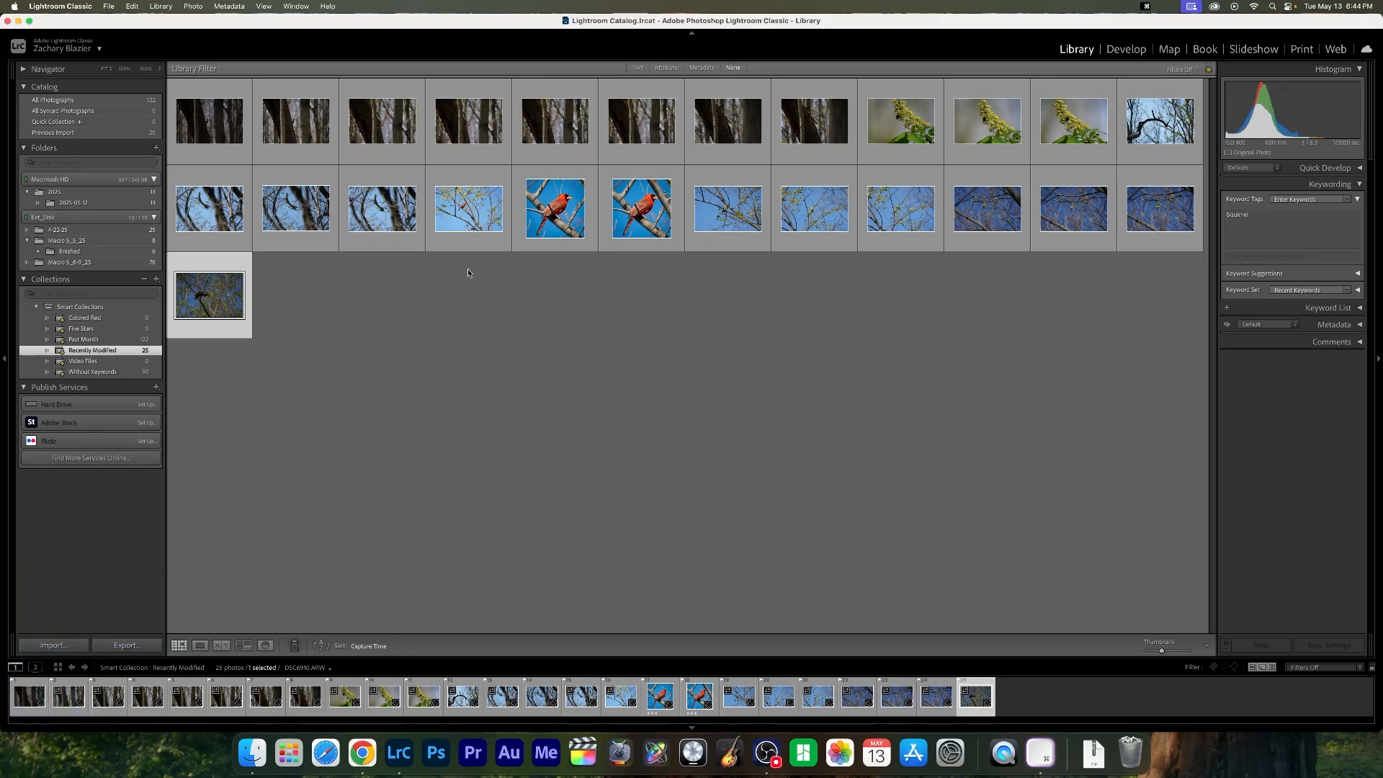
left_click(289, 293)
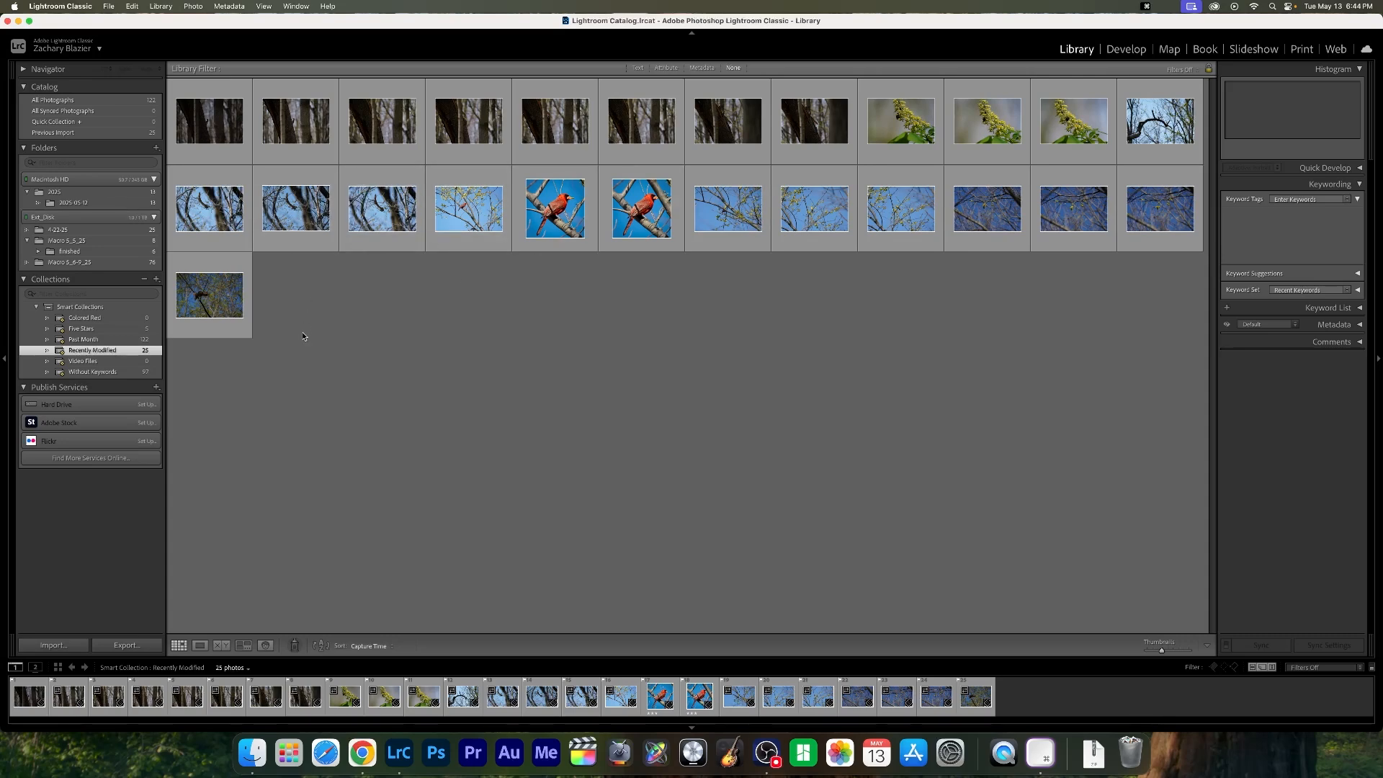
Select all woodpecker, cardinal and gold finch photos together, add the keyword "Bird" to their existing keywords, and clear the selection
left_click(227, 134)
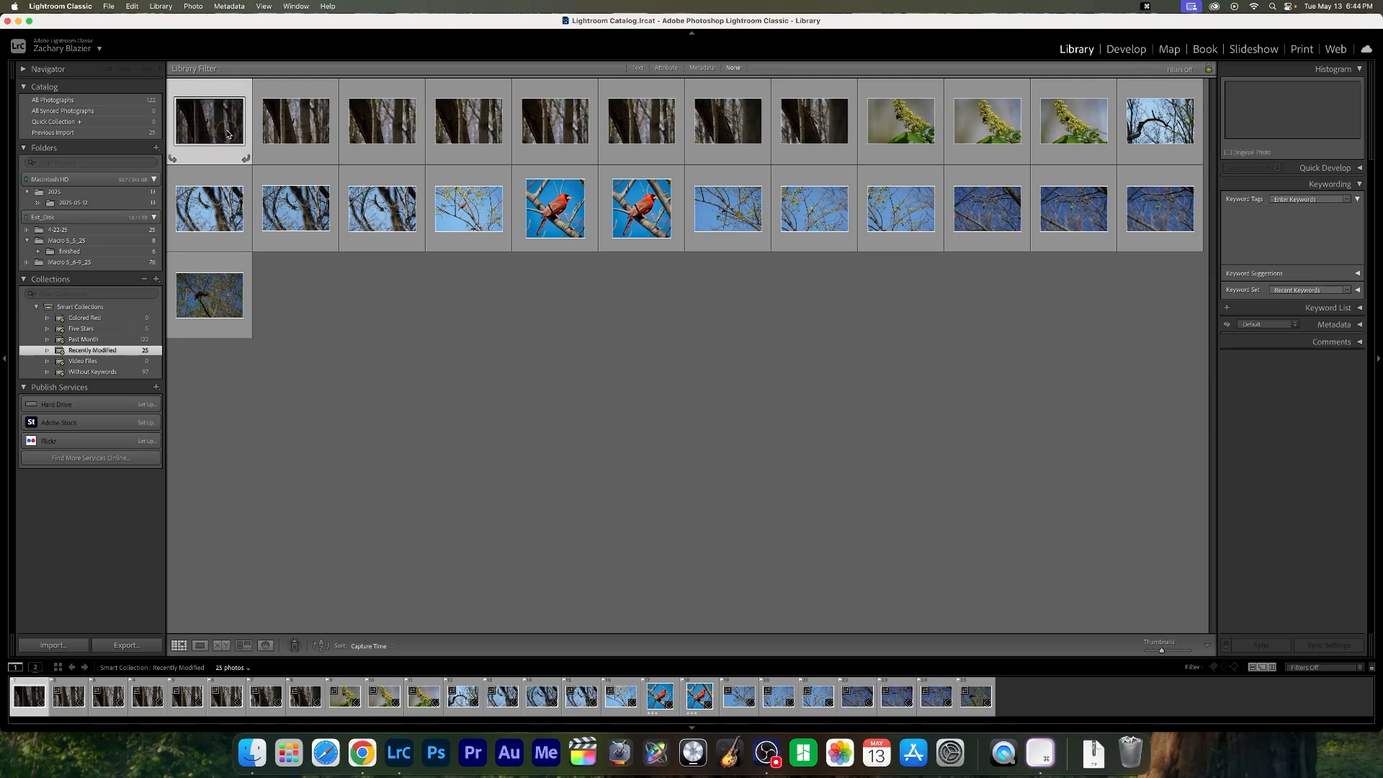
left_click(817, 125, "shift")
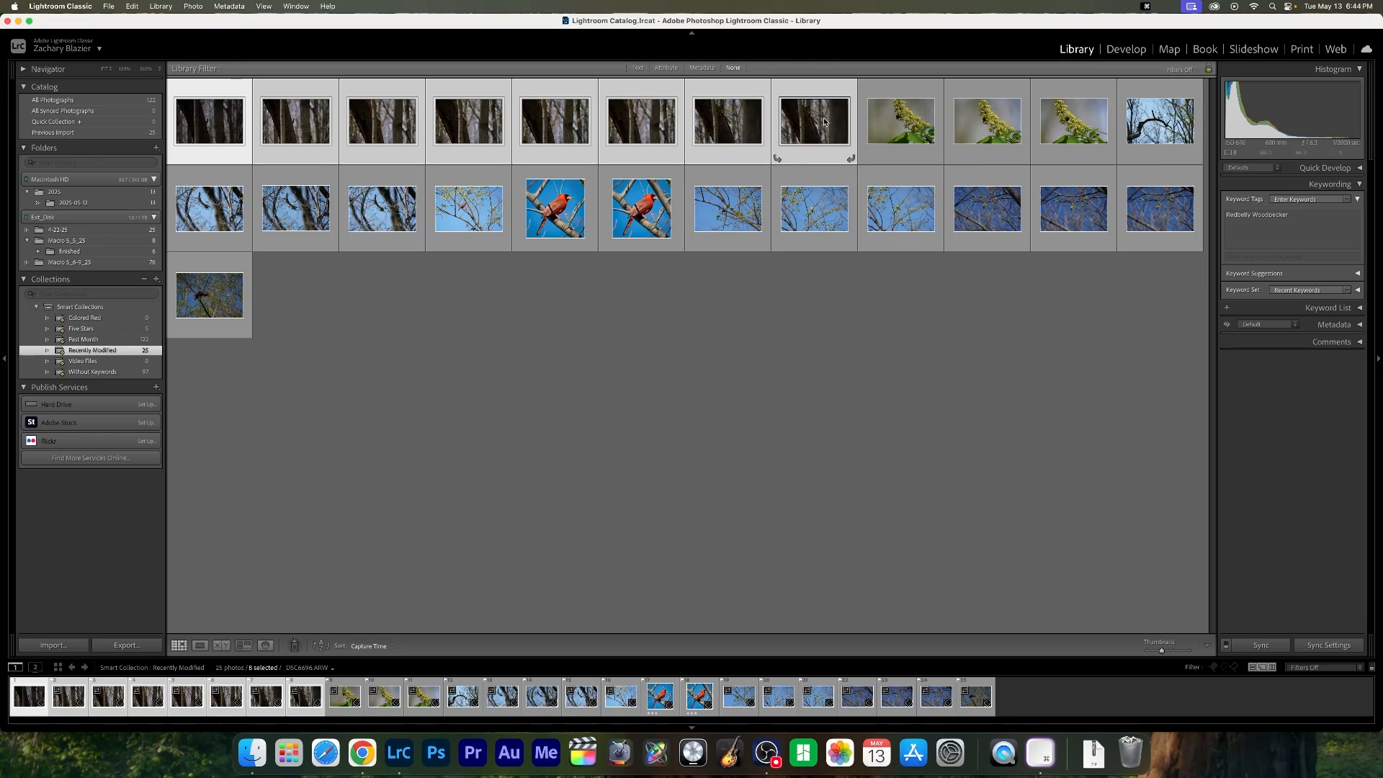
left_click(1180, 136, "super")
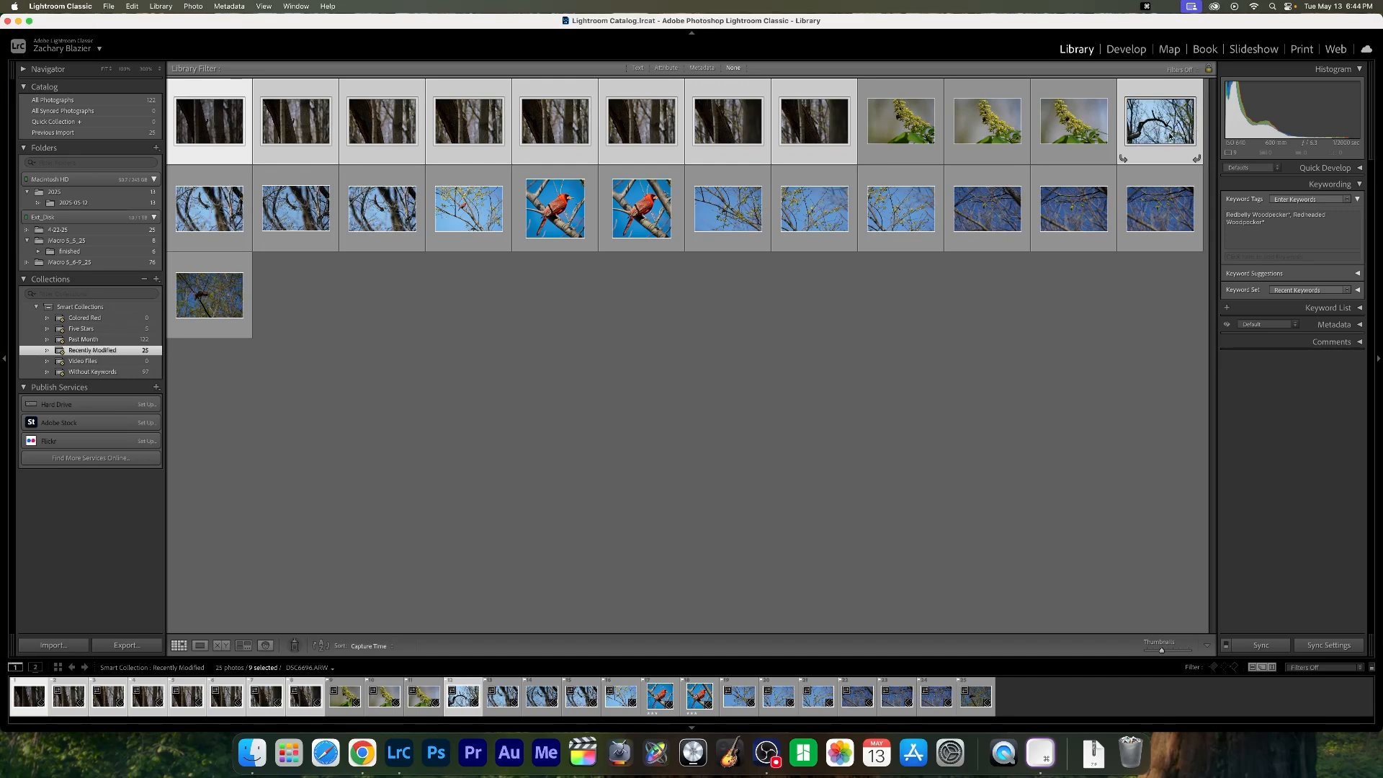
left_click(462, 220, "super")
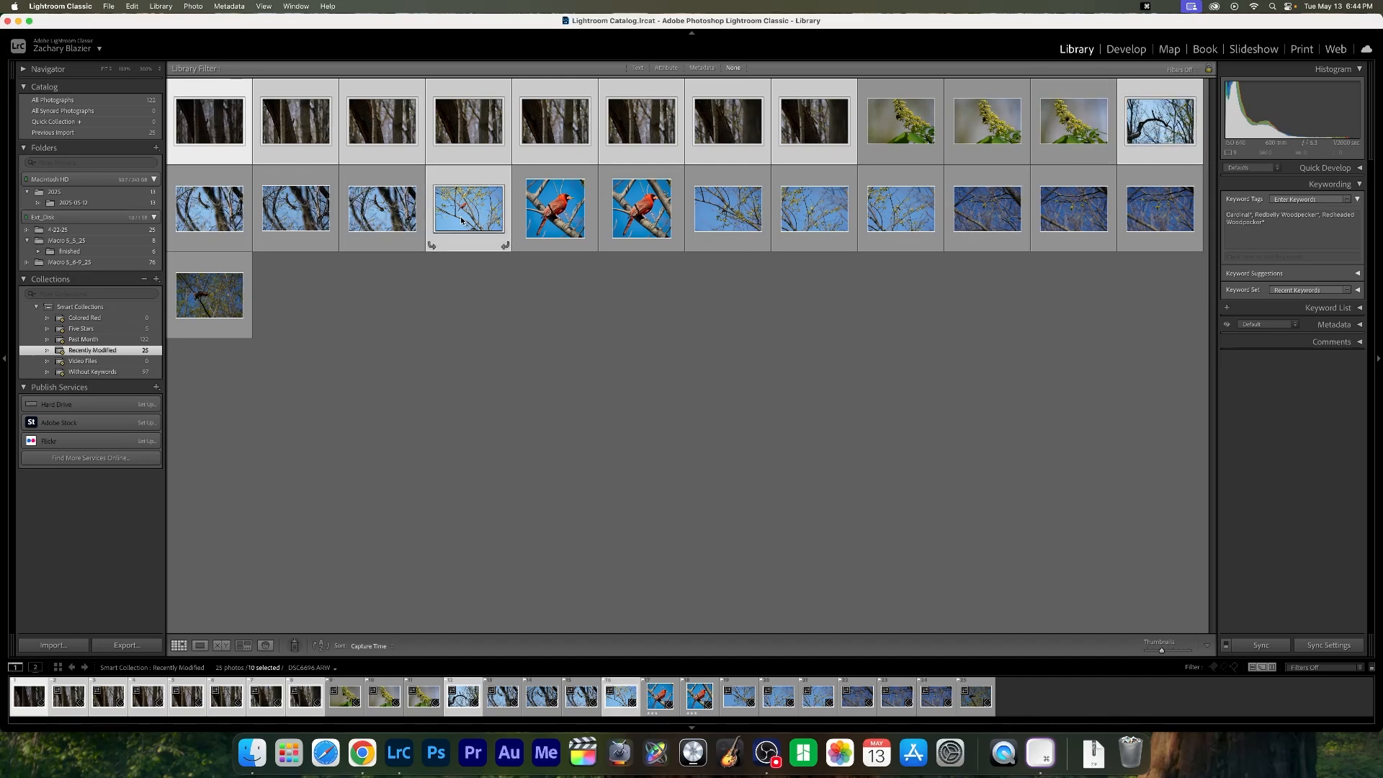
left_click(1168, 217, "shift")
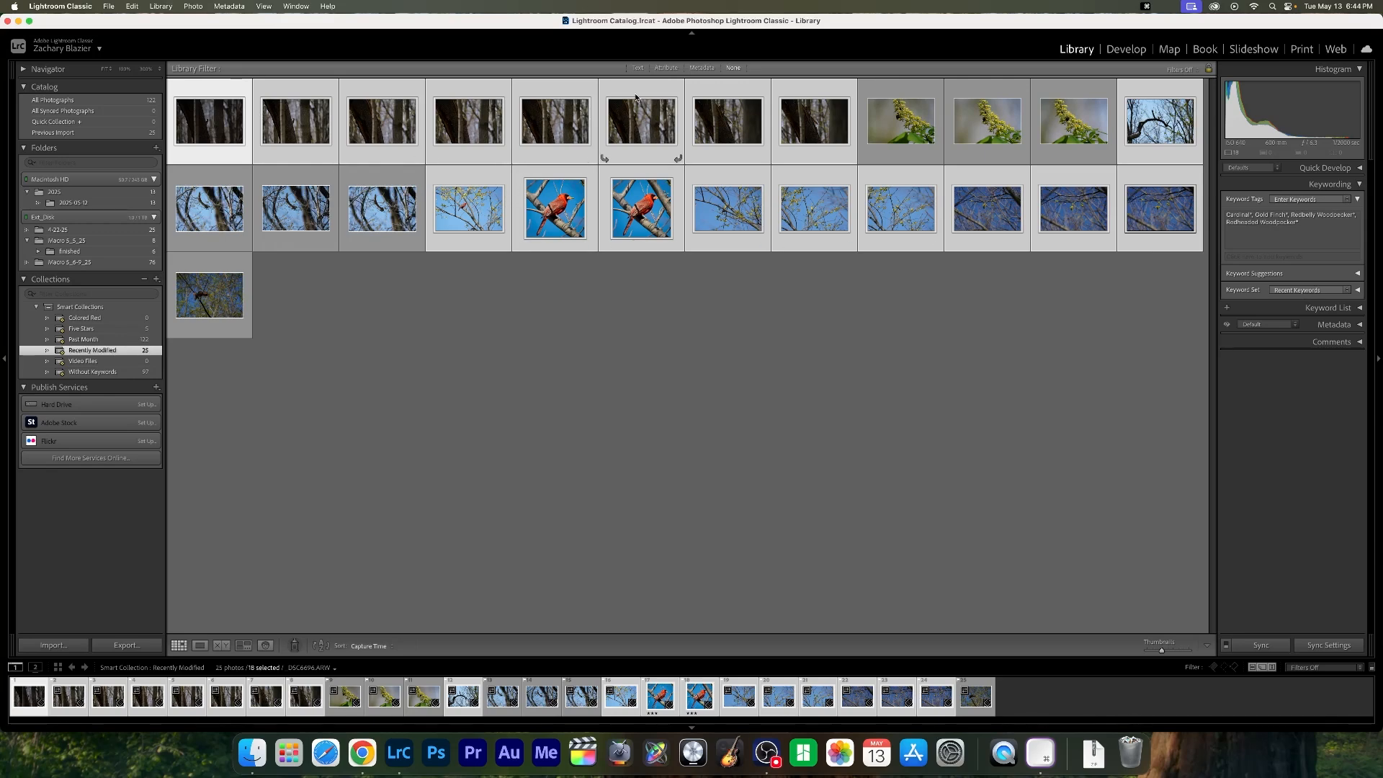
left_click(1316, 232)
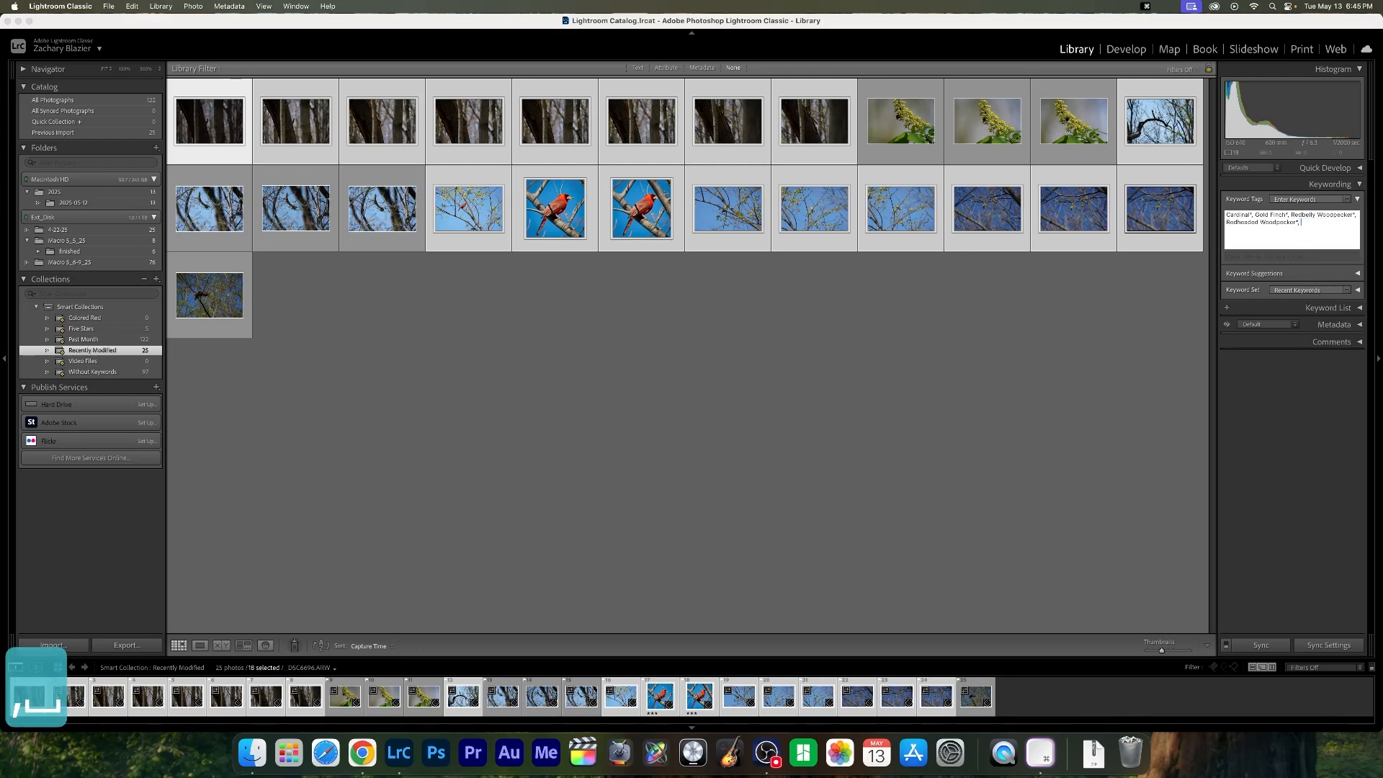
key("BackSpace")
type("Bird")
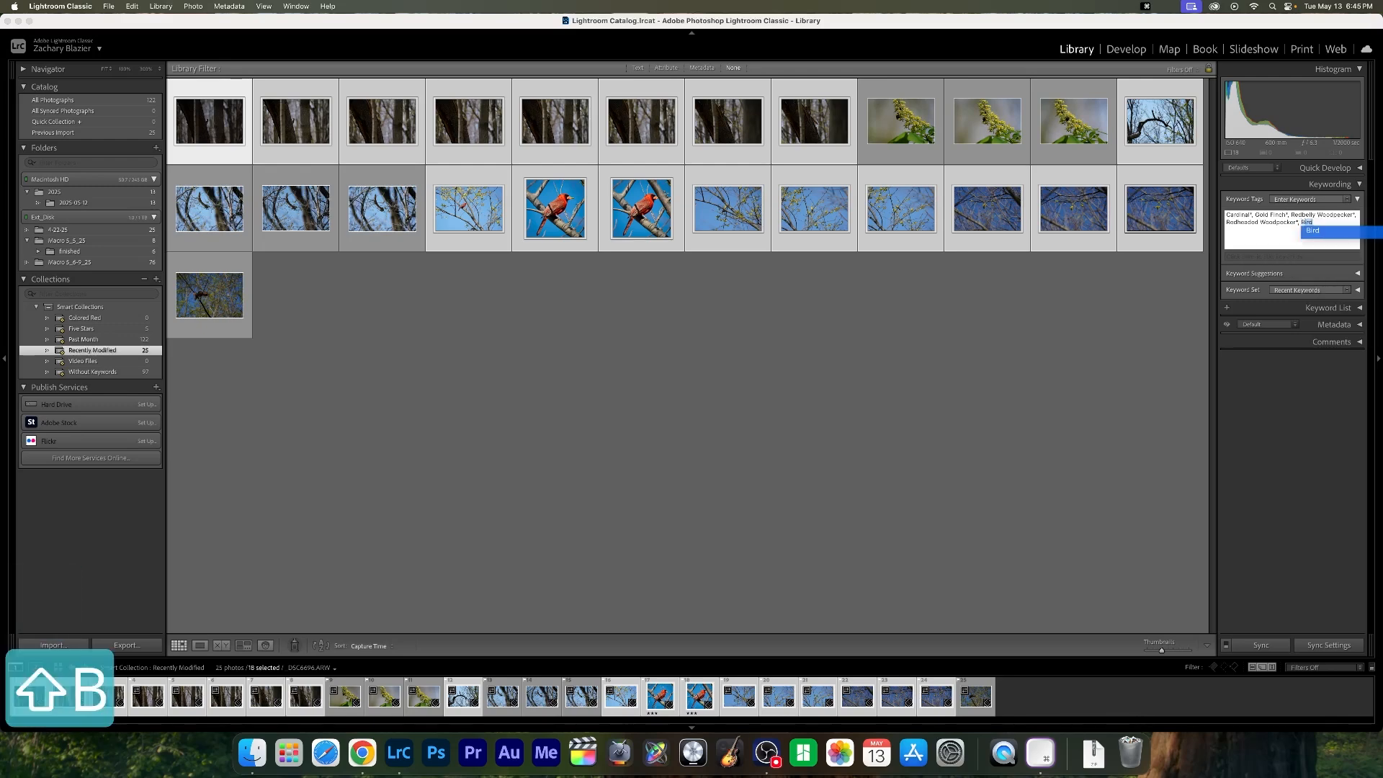
key("Return")
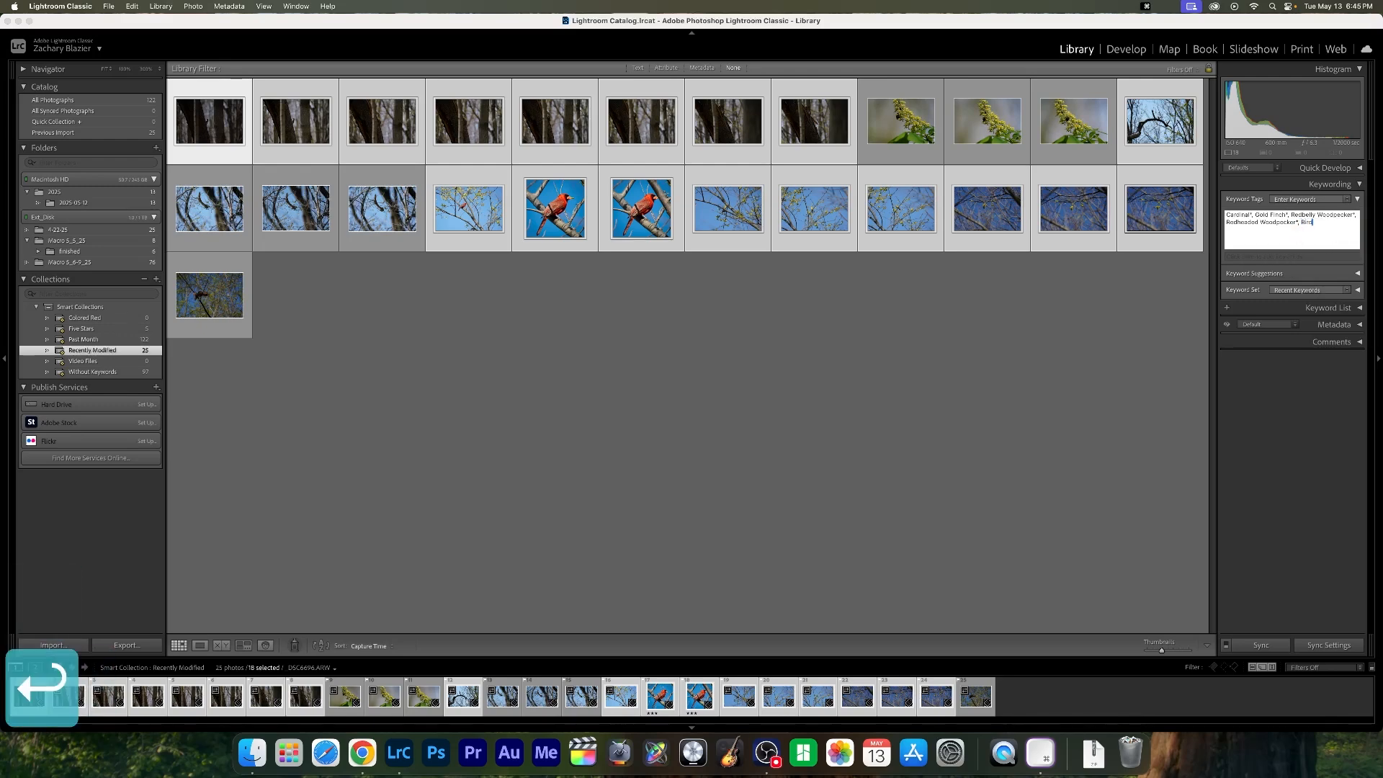
key("Return")
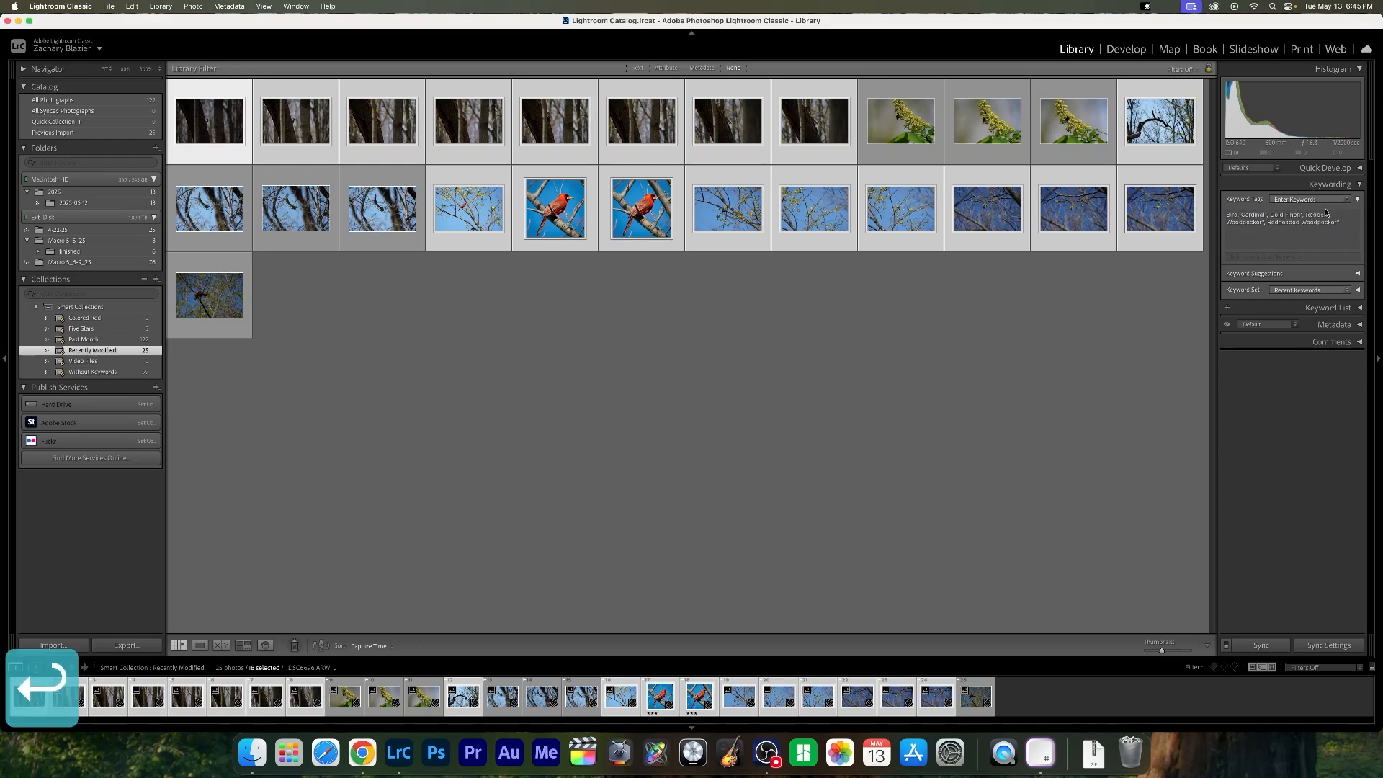
left_click(441, 404)
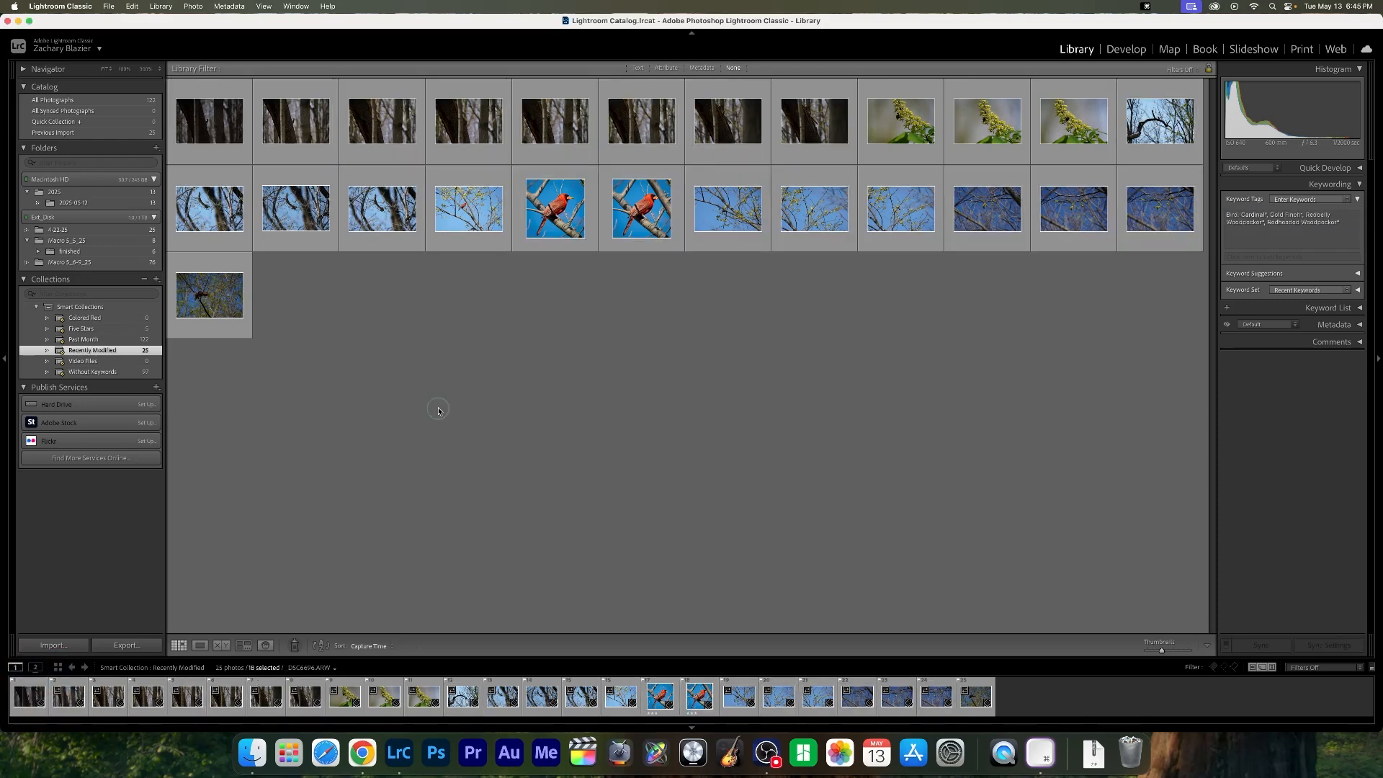